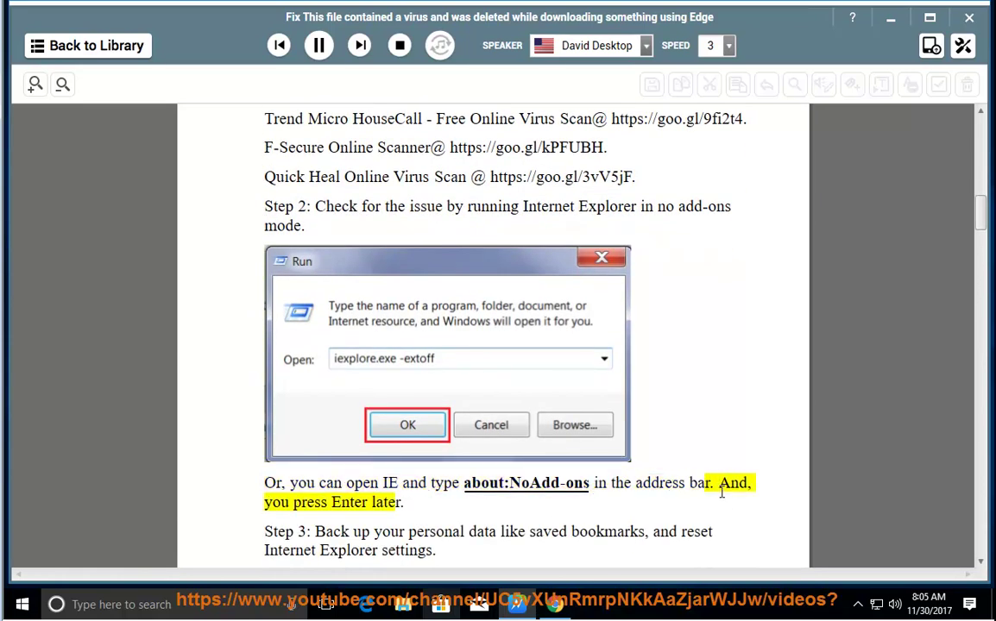
Pause the read-aloud at Step 3 and highlight the about:NoAdd-ons text.
left_click(318, 46)
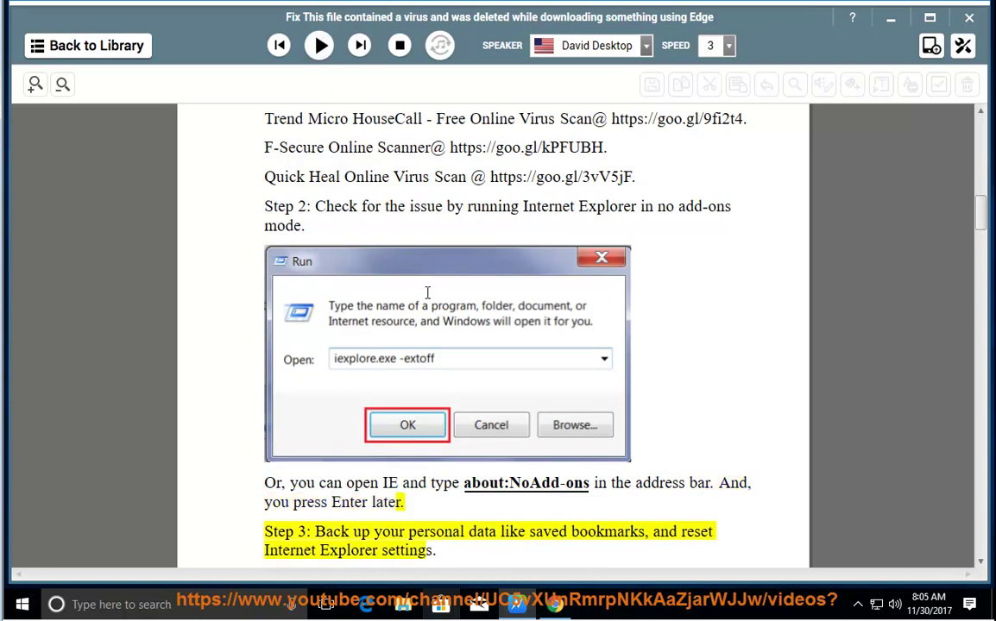
left_click_drag(589, 485, 464, 484)
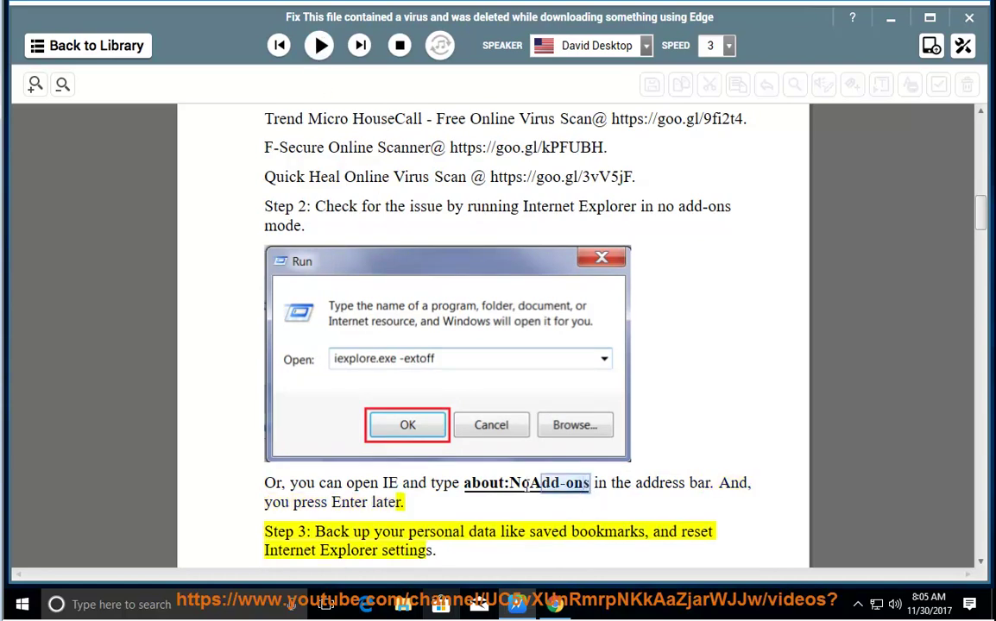
Copy about:NoAdd-ons and load that page in Internet Explorer.
right_click(466, 485)
left_click(501, 458)
left_click(233, 604)
type("ie")
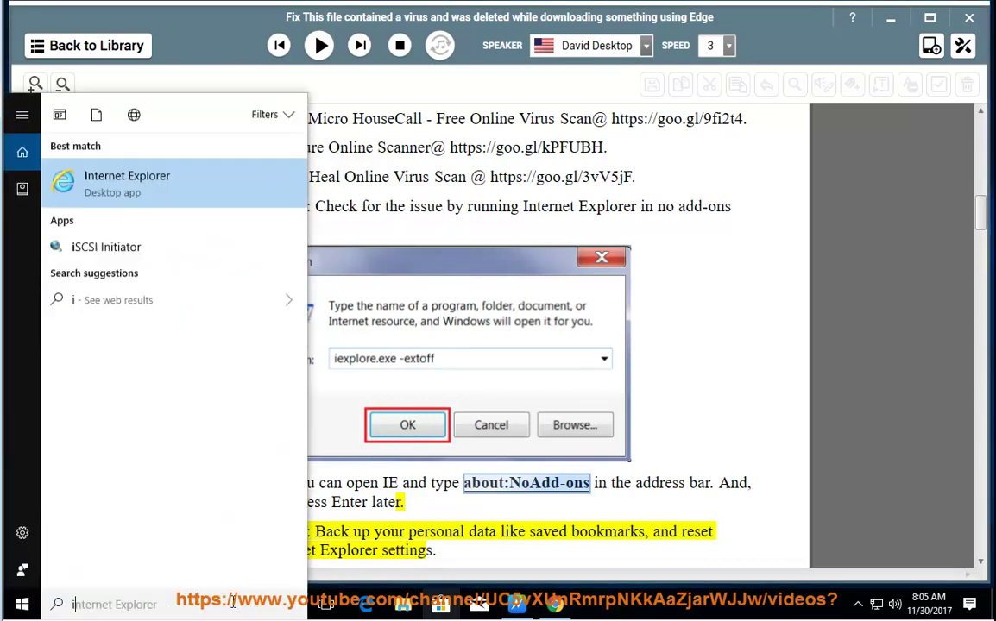
left_click(136, 166)
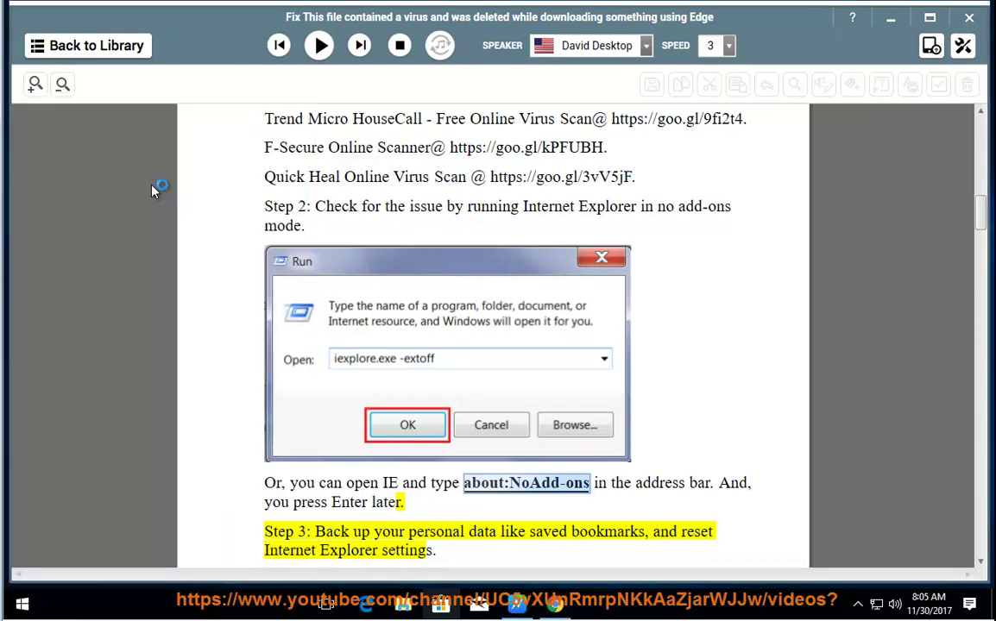
right_click(523, 137)
left_click(543, 201)
key("Return")
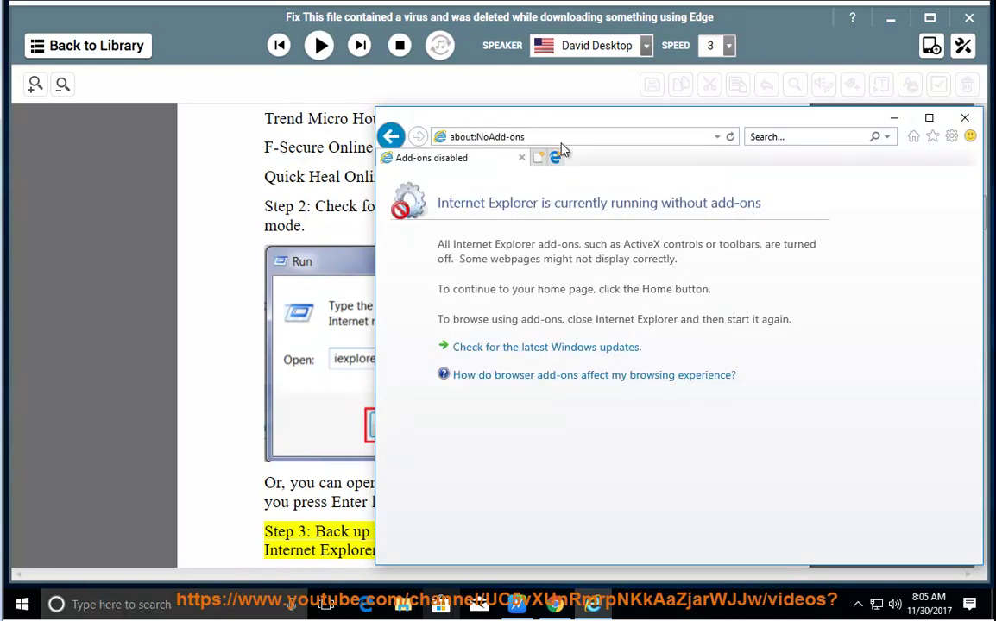
Go to Bing, search for 'mse download', then minimize the browser.
left_click_drag(784, 208, 464, 215)
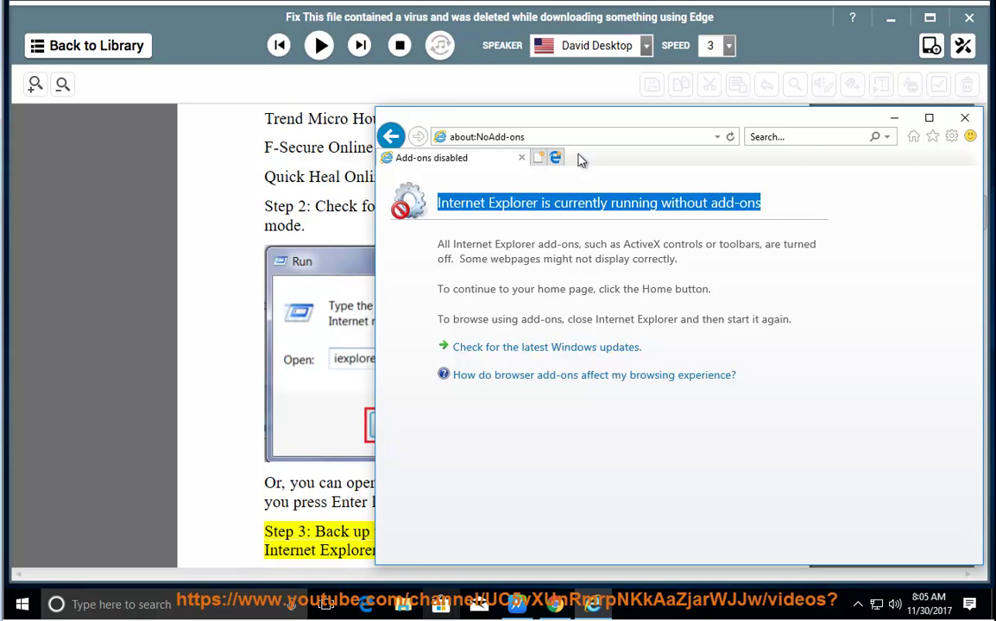
left_click(535, 136)
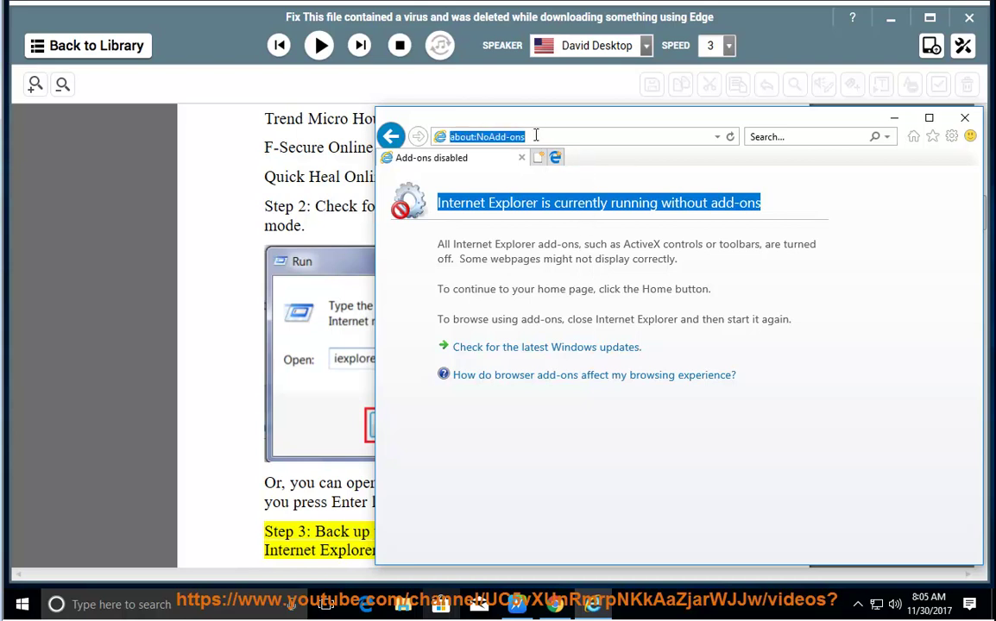
type("bing")
key("Return")
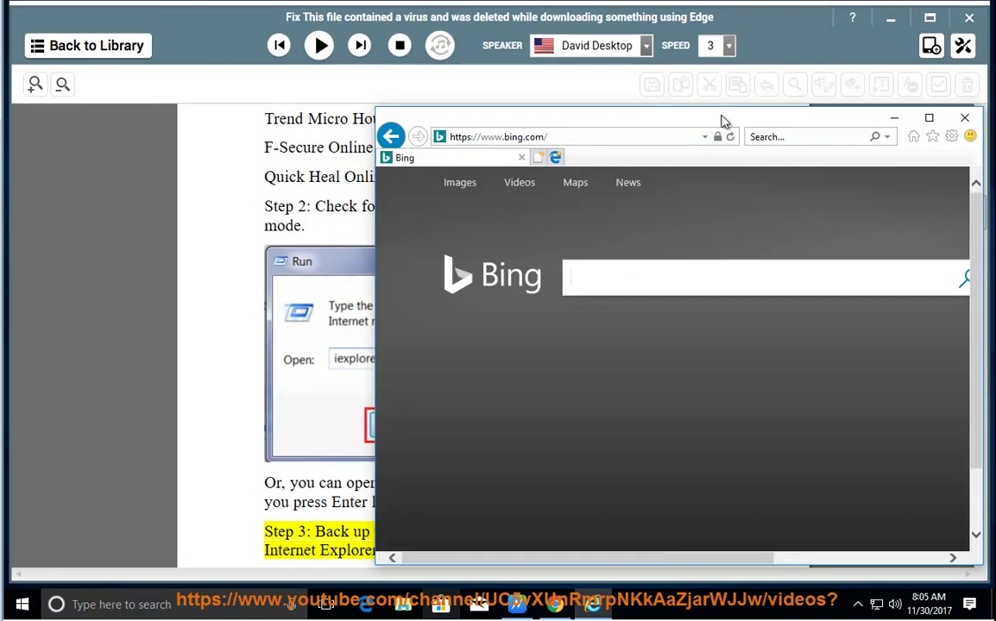
left_click_drag(723, 125, 565, 126)
type("mse do")
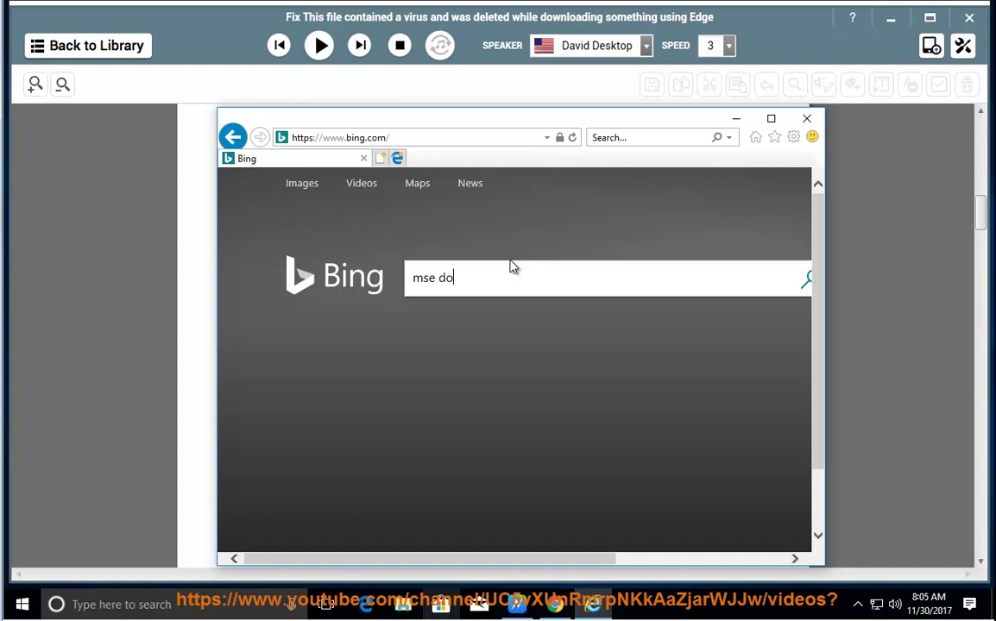
type("wnload")
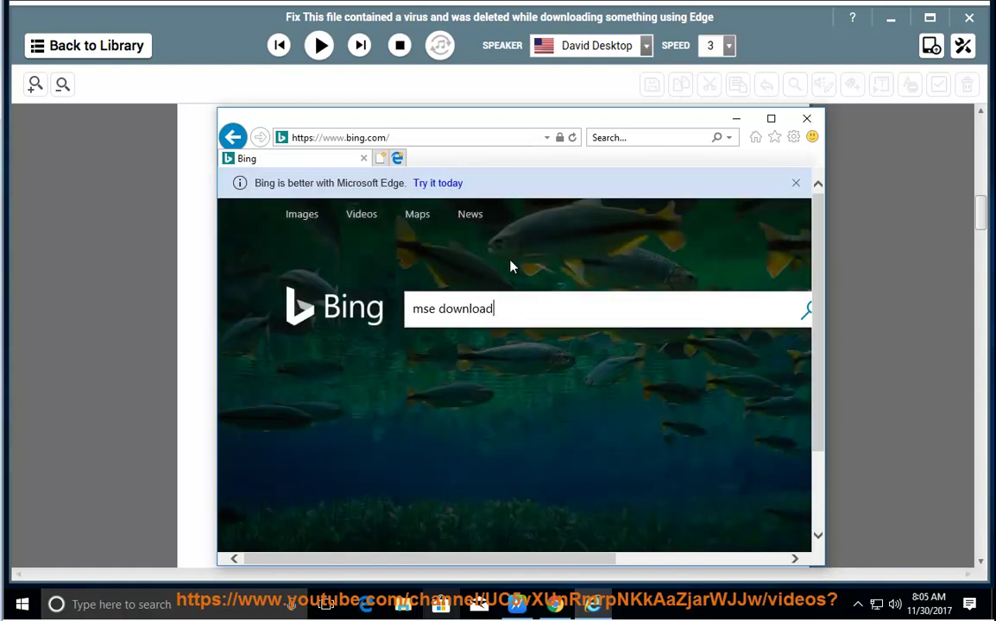
key("Return")
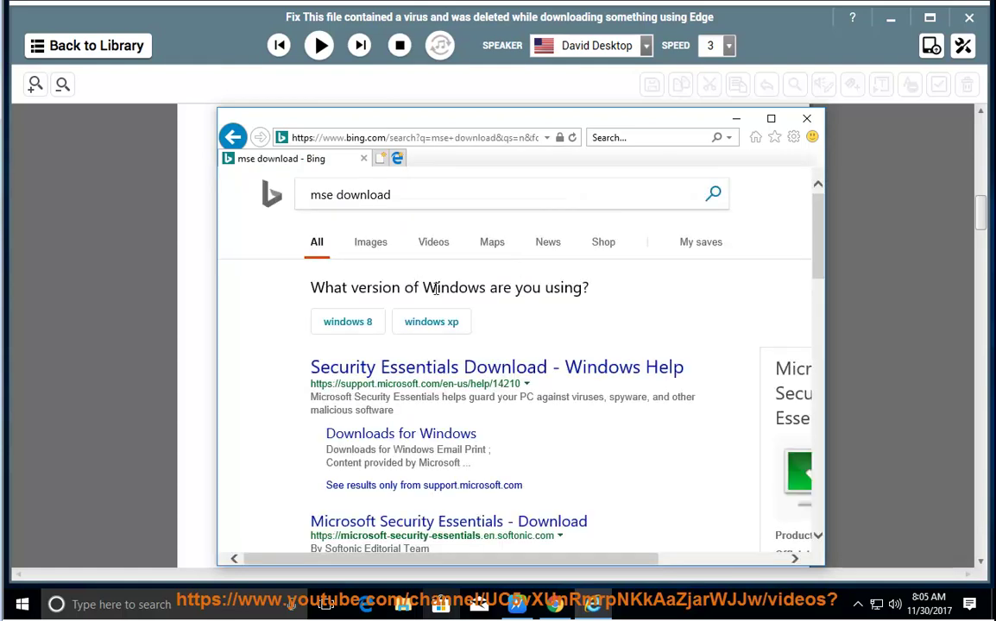
scroll(427, 374, "down", 1)
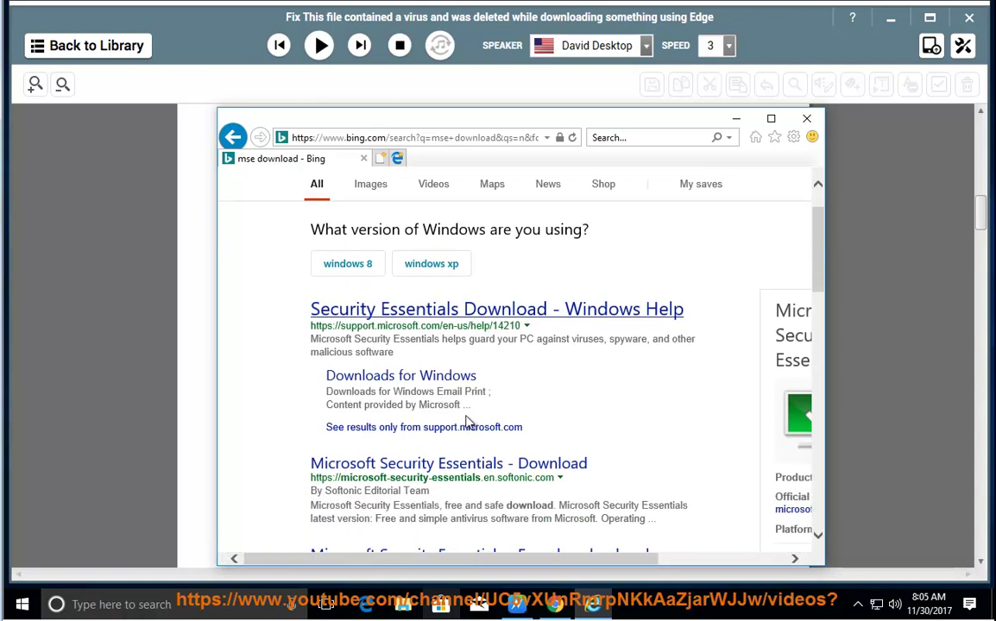
left_click(738, 121)
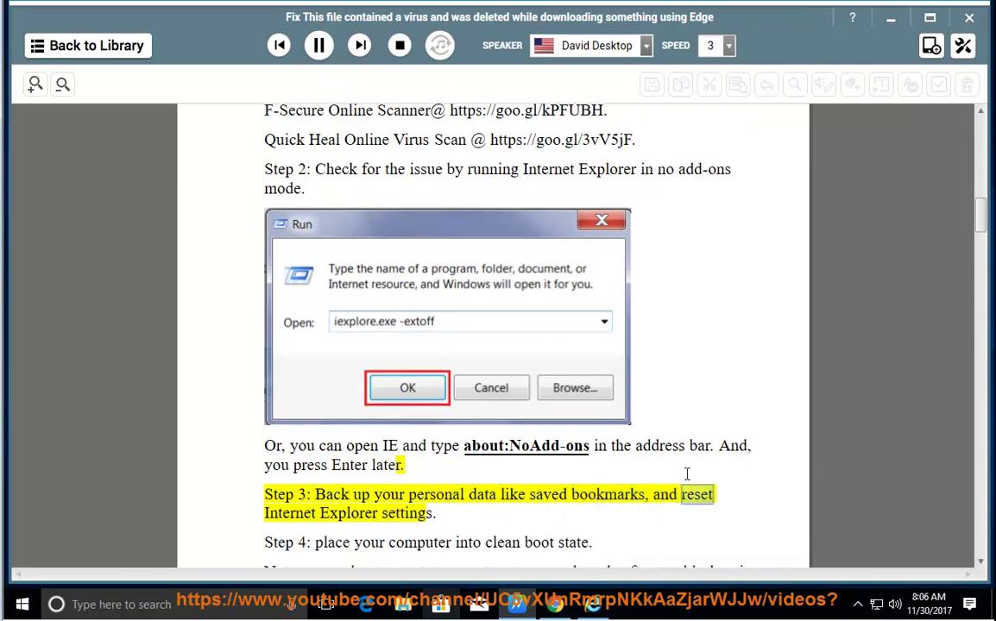
Pause the guide, select the reset Internet Explorer settings text, and restore the browser.
left_click(319, 47)
left_click_drag(445, 515, 677, 490)
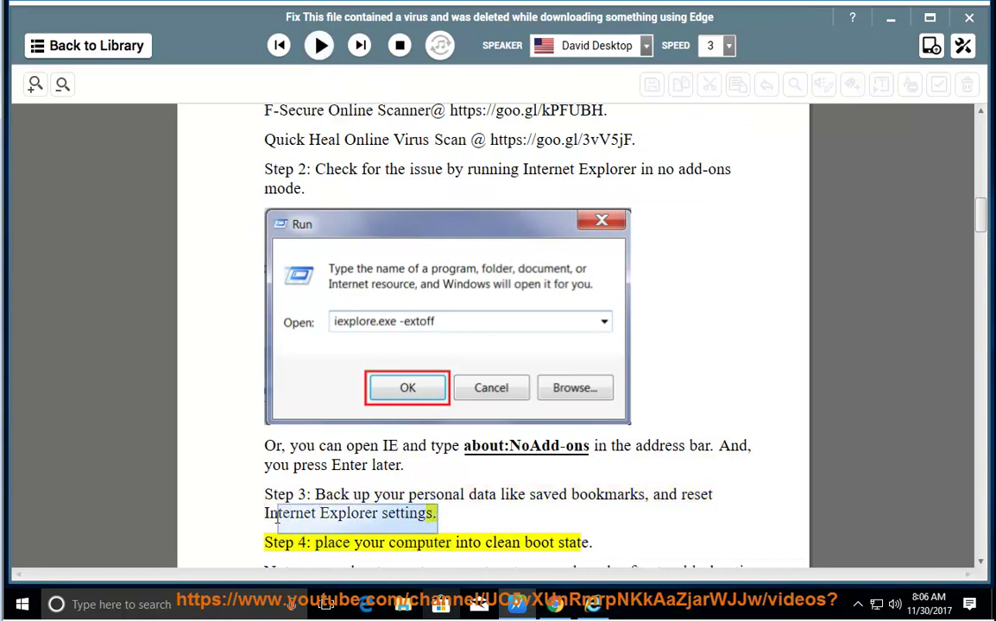
left_click(592, 604)
Open the Reset Internet Explorer Settings confirmation from Internet options Advanced, then cancel and close.
left_click(793, 138)
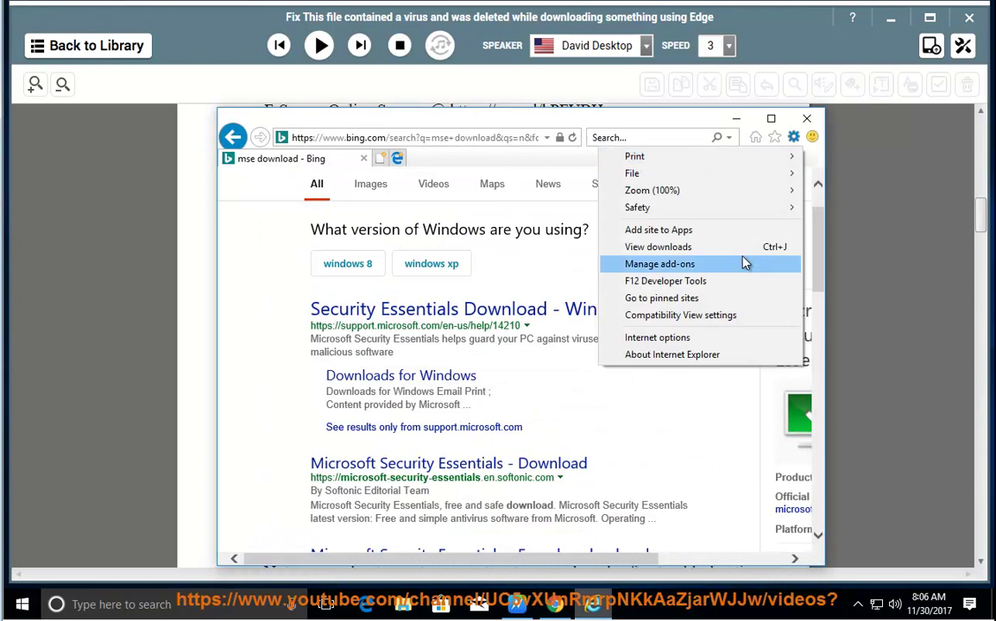
left_click(709, 344)
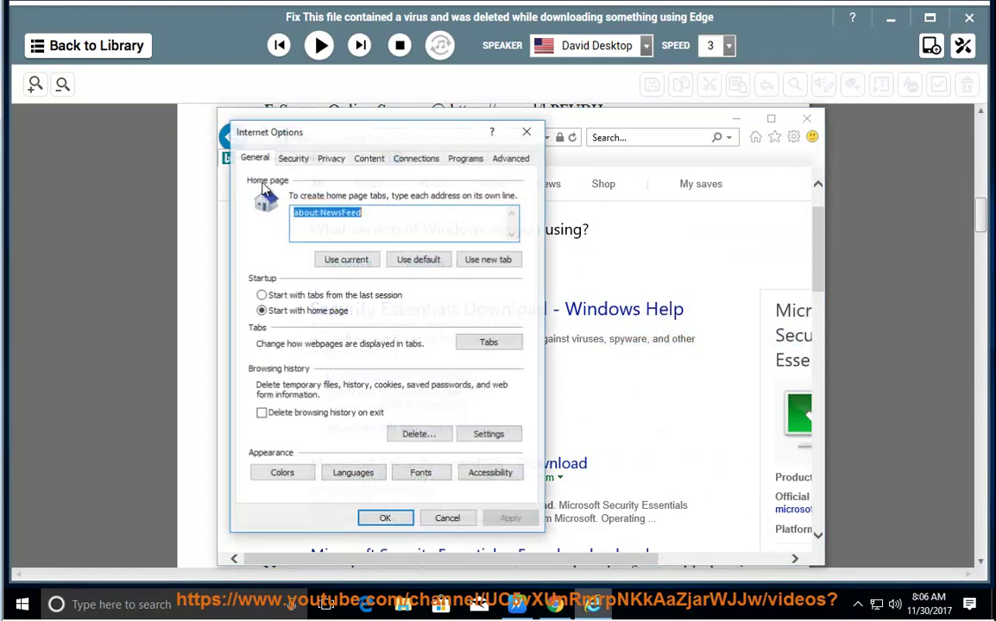
left_click(511, 159)
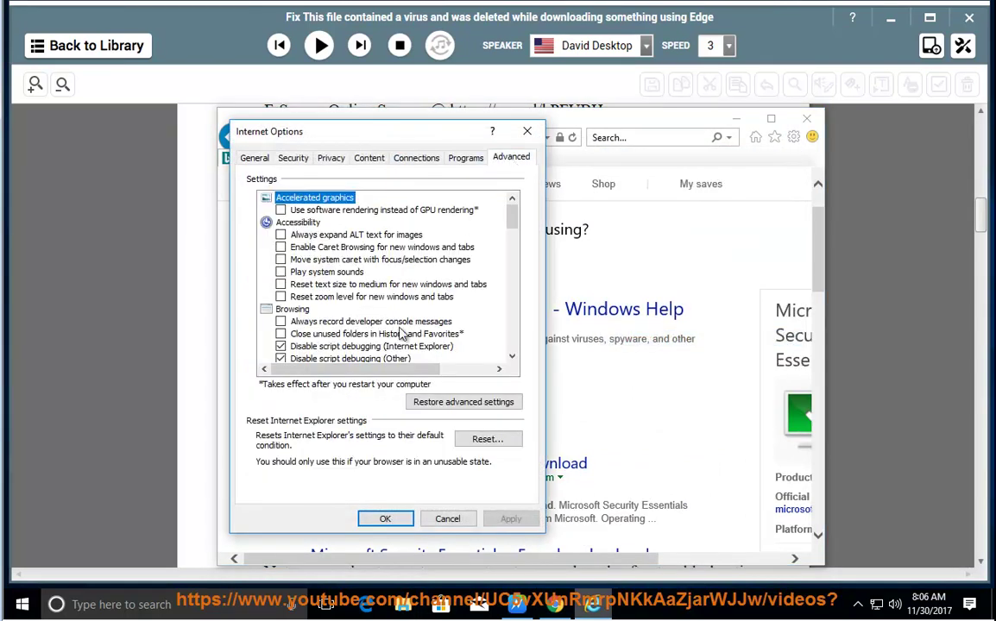
left_click(470, 440)
mouse_move(453, 164)
left_mouse_down()
mouse_move(645, 167)
mouse_move(758, 147)
left_mouse_up()
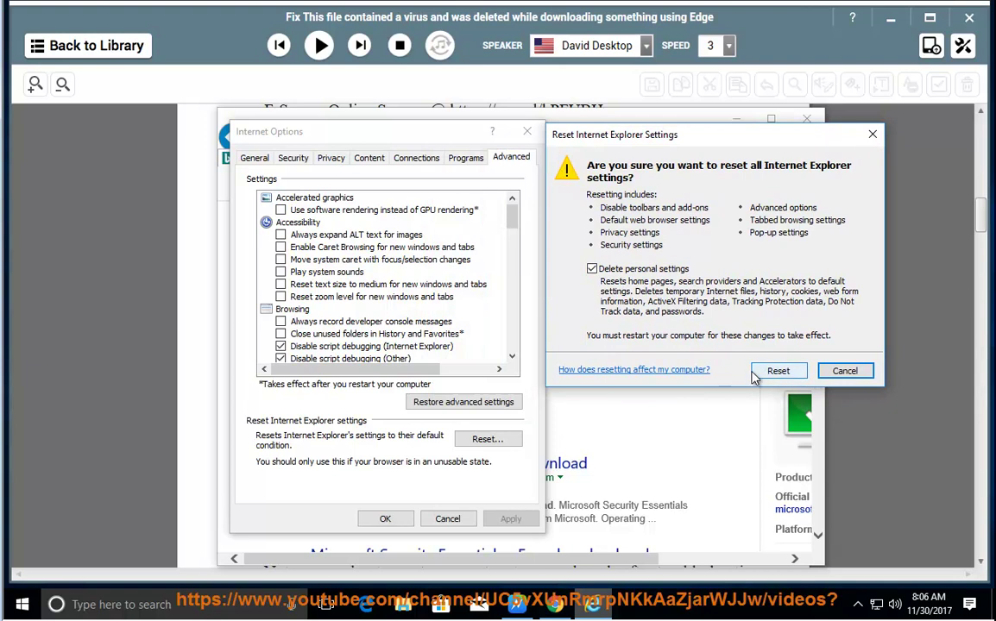
left_click(845, 371)
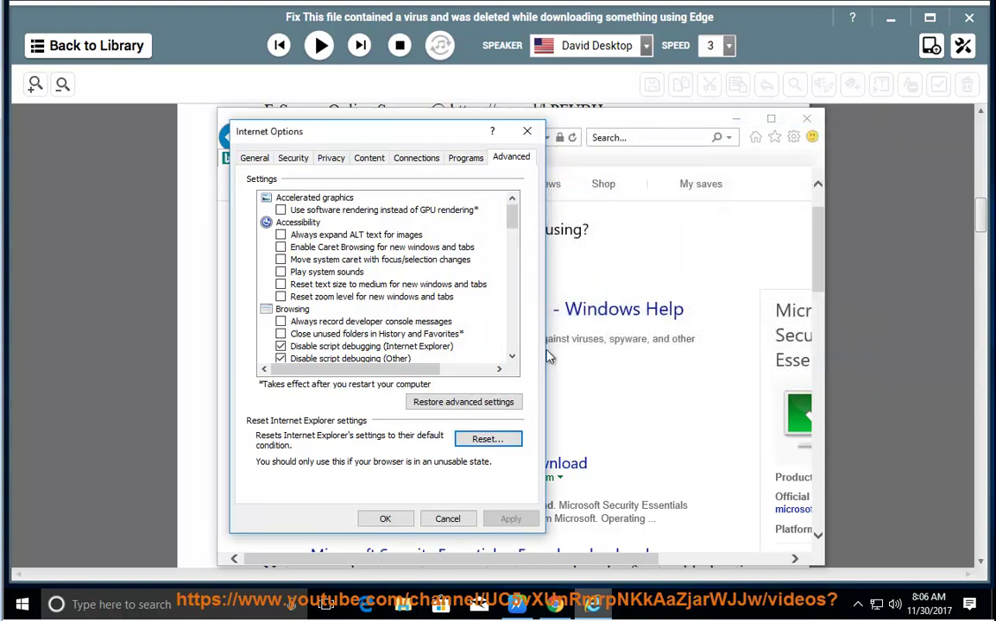
left_click(527, 134)
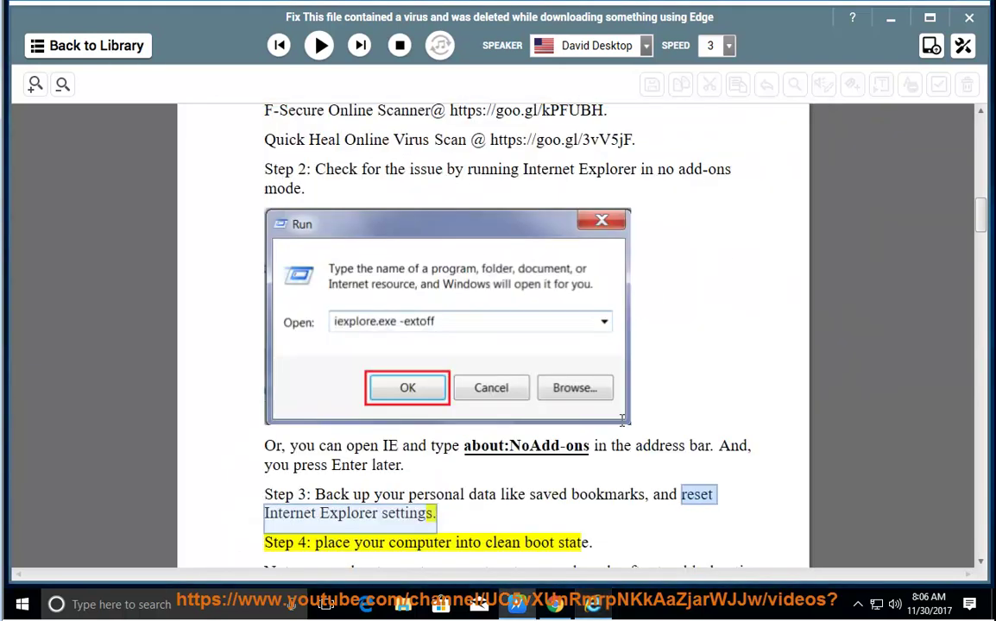
Resume reading Step 4 and select the 'into clean boot state' text.
left_click(605, 497)
left_click(319, 45)
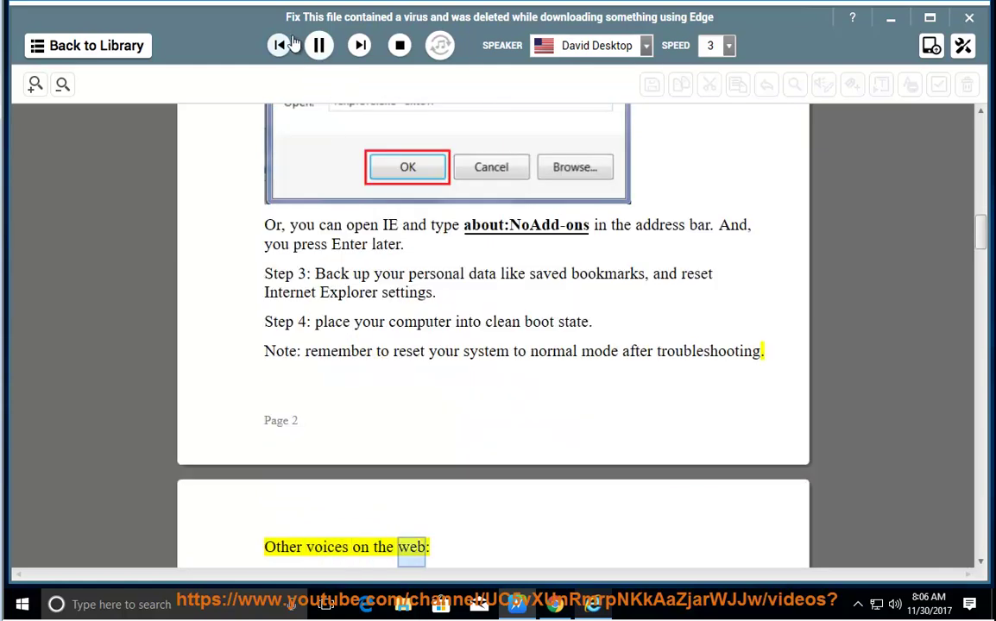
left_click_drag(593, 303, 454, 316)
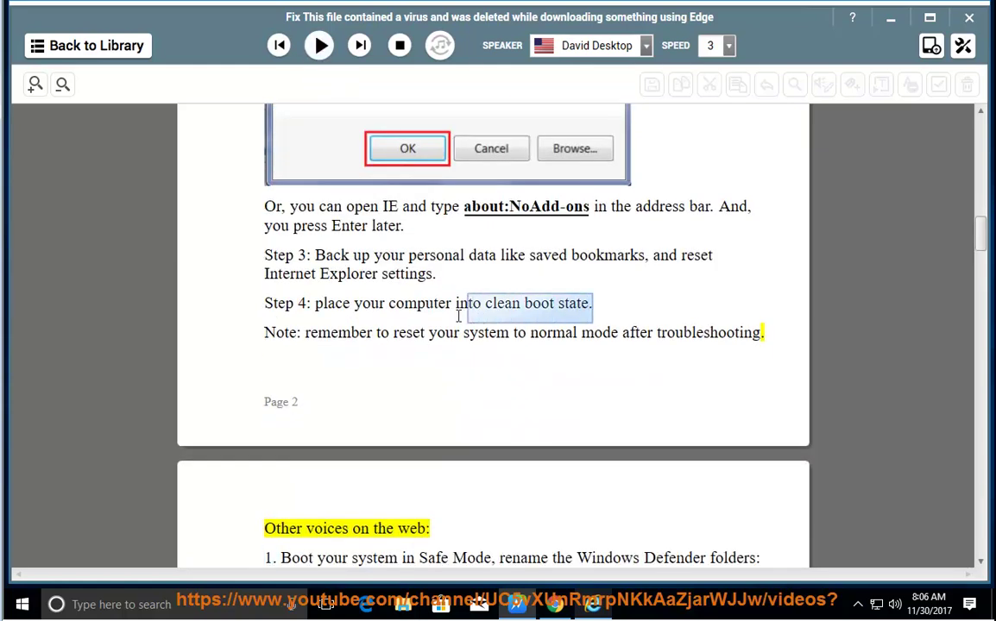
View Task Manager's Startup entries: Internet Download Manager, Microsoft OneDrive, VMware Tools Core Service.
right_click(695, 615)
left_click(733, 535)
left_click(477, 125)
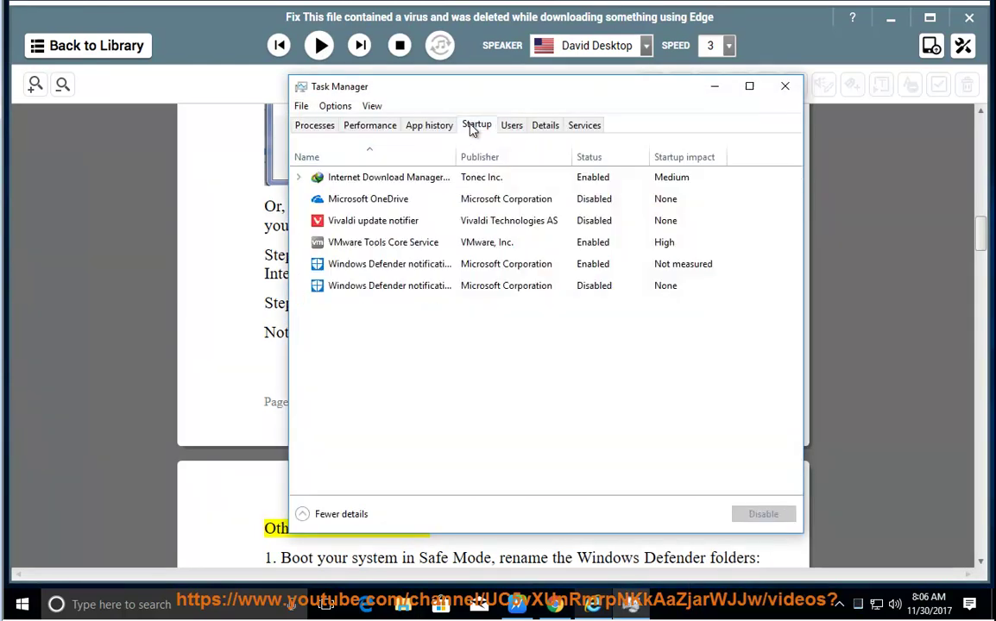
left_click(401, 179)
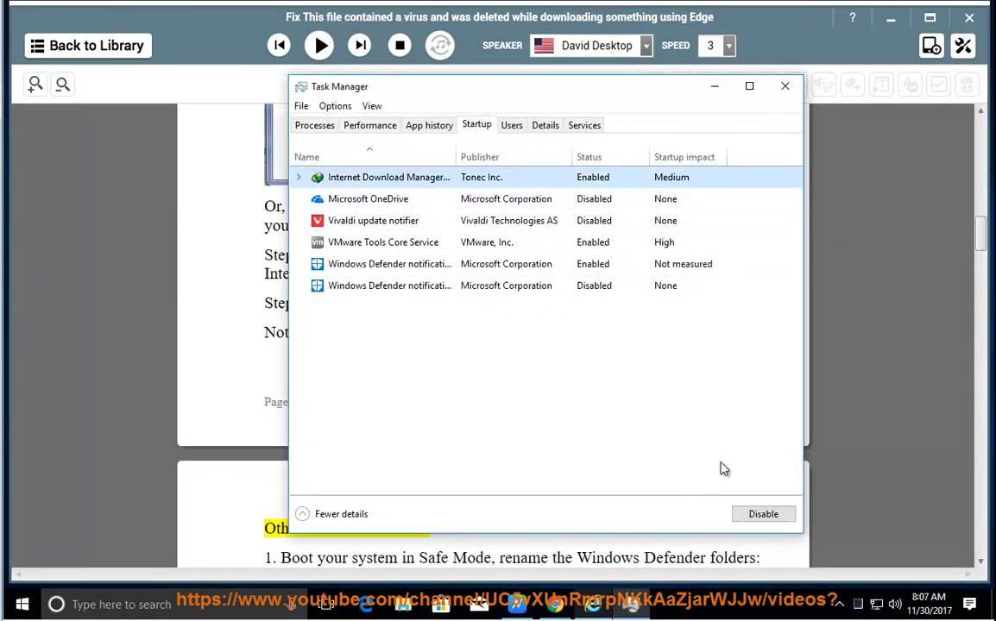
left_click(604, 200)
left_click(604, 243)
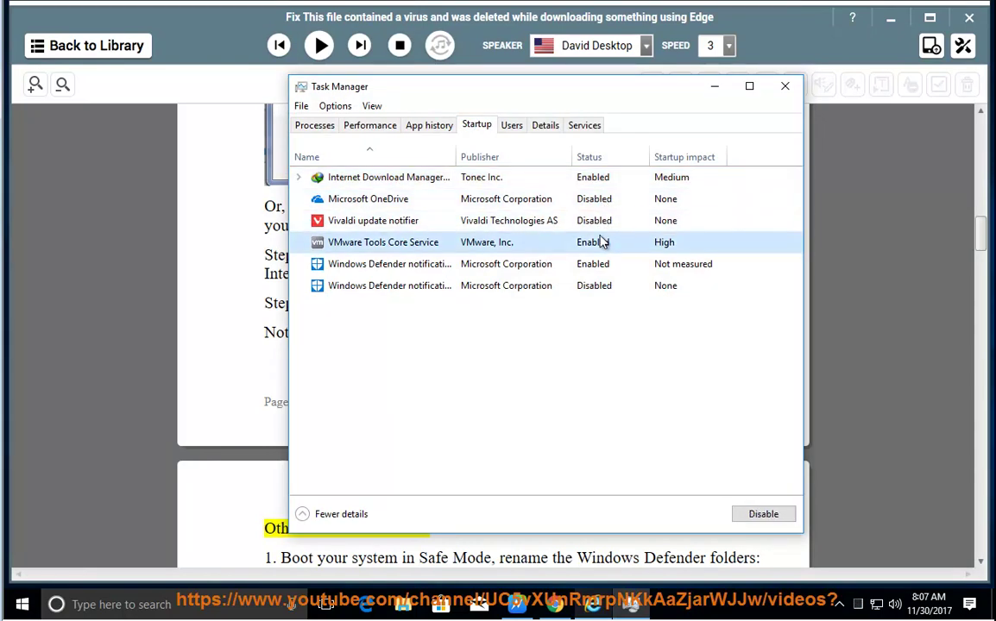
Close Task Manager and launch MSCONFIG from the Run dialog's history.
left_click(785, 85)
key("super+r")
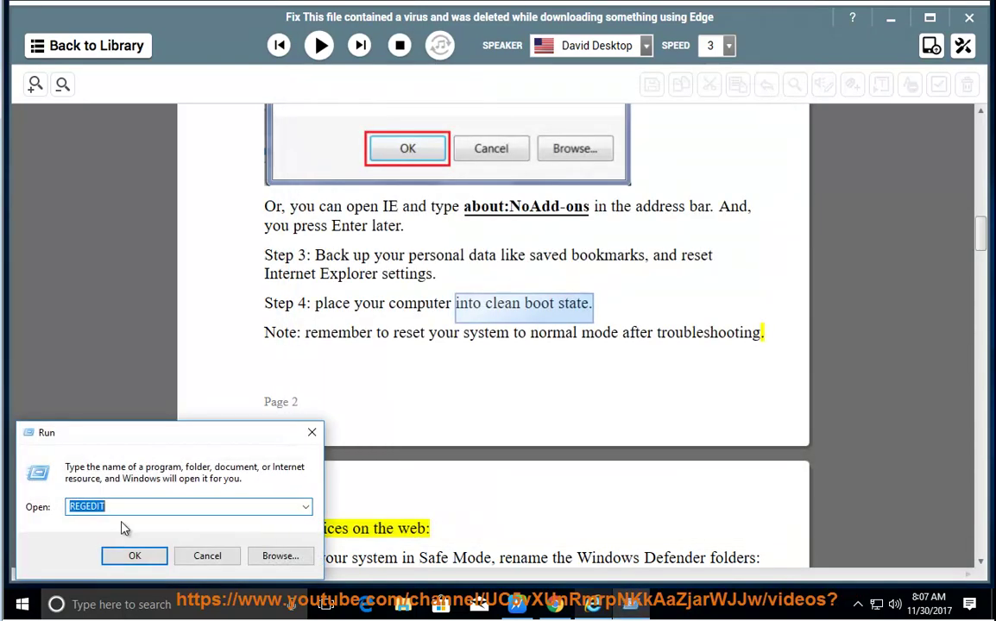
left_click(305, 507)
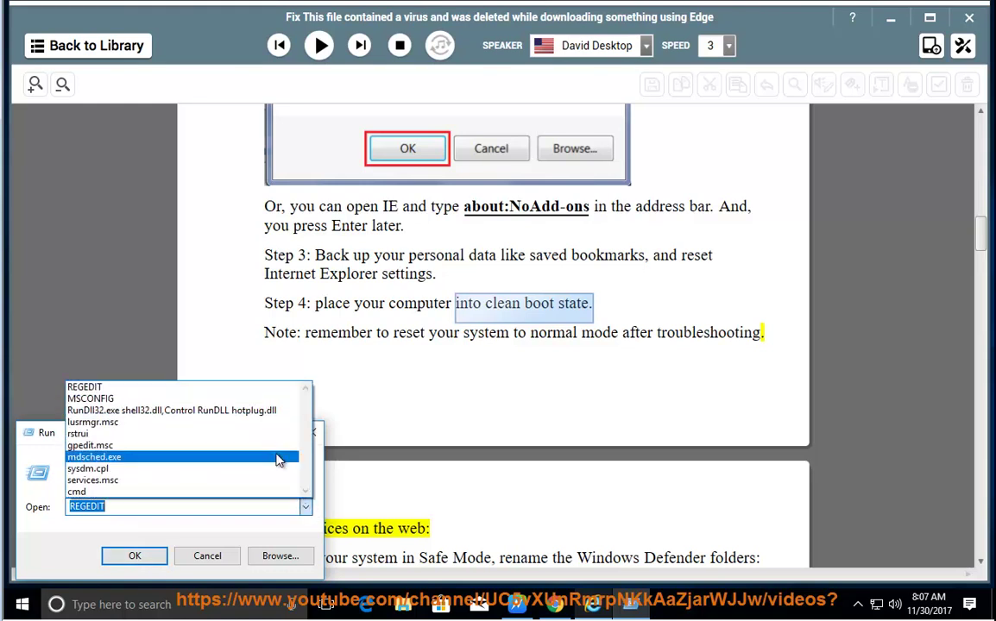
left_click(220, 401)
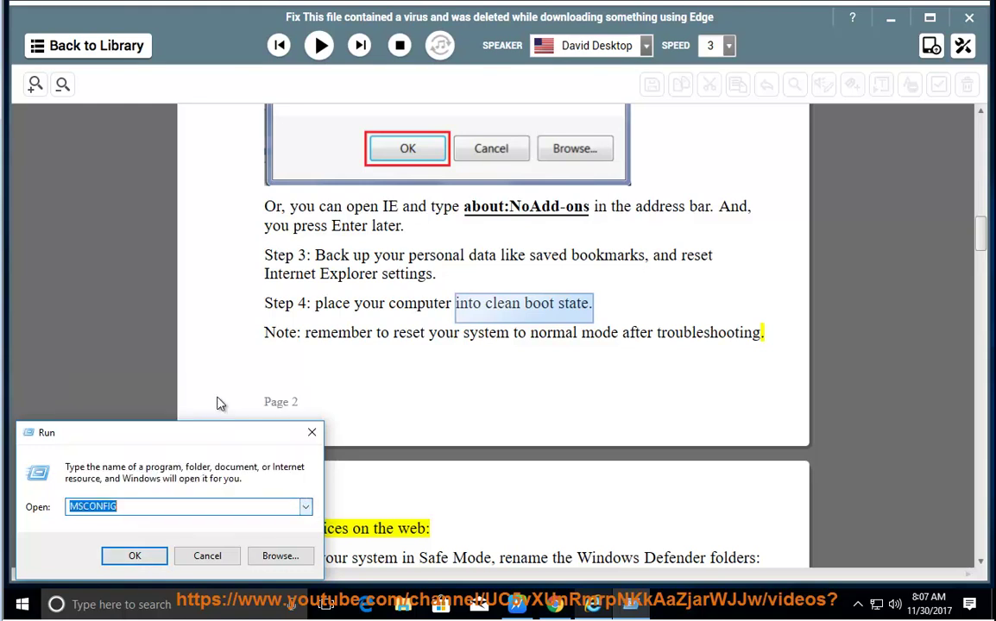
left_click(135, 556)
Choose selective startup, hide Microsoft services, disable all others, close, and resume reading.
left_click(311, 291)
left_click(375, 181)
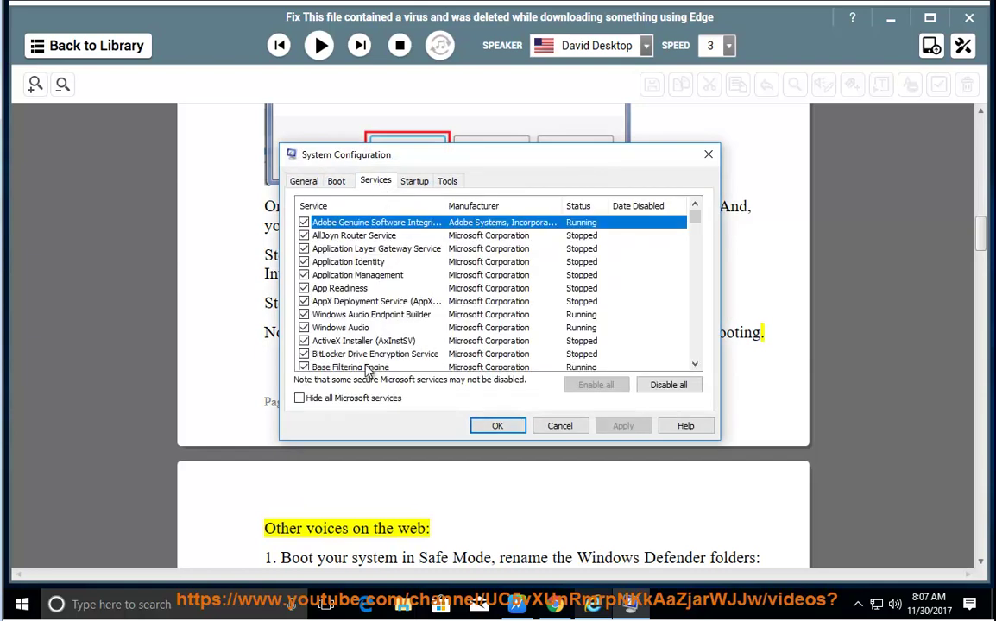
left_click(299, 398)
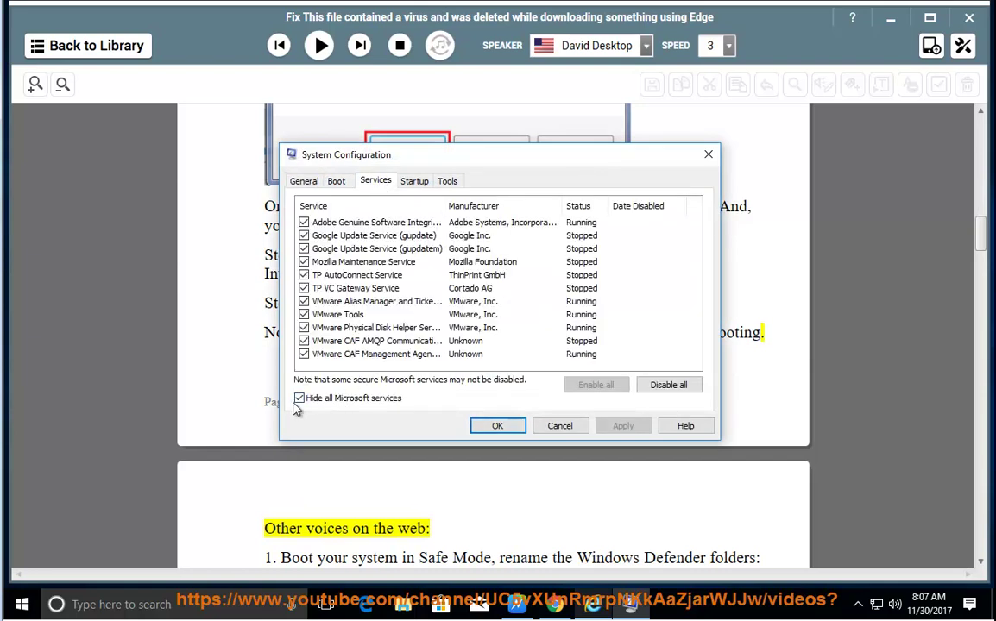
left_click(667, 385)
left_click(486, 428)
left_click(325, 60)
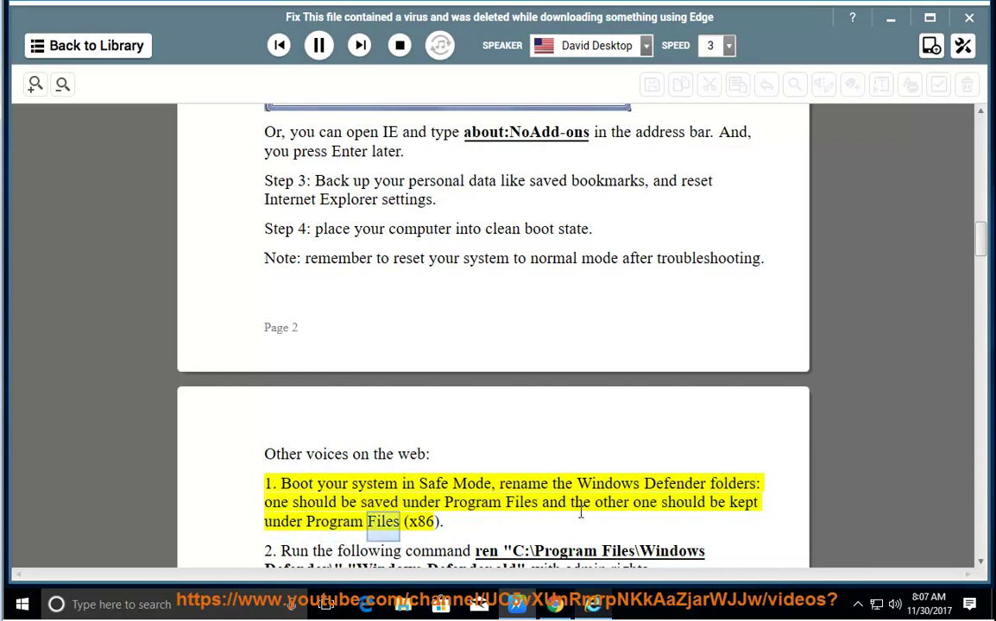
Pause reading, select 'Program Files', and open C:\Program Files in File Explorer.
left_click(318, 45)
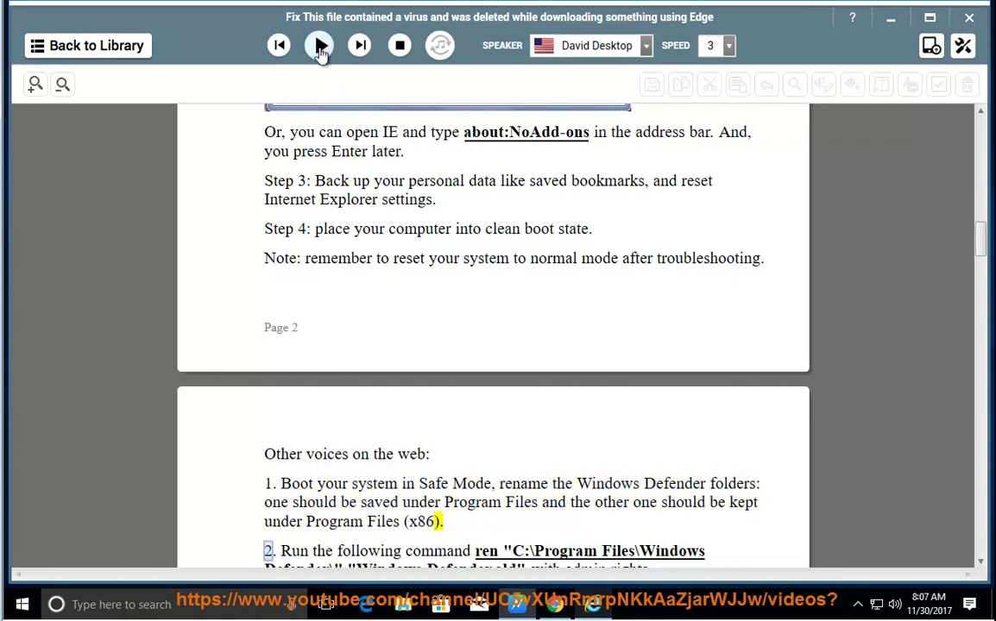
mouse_move(762, 485)
left_mouse_down()
mouse_move(569, 487)
mouse_move(442, 503)
left_mouse_up()
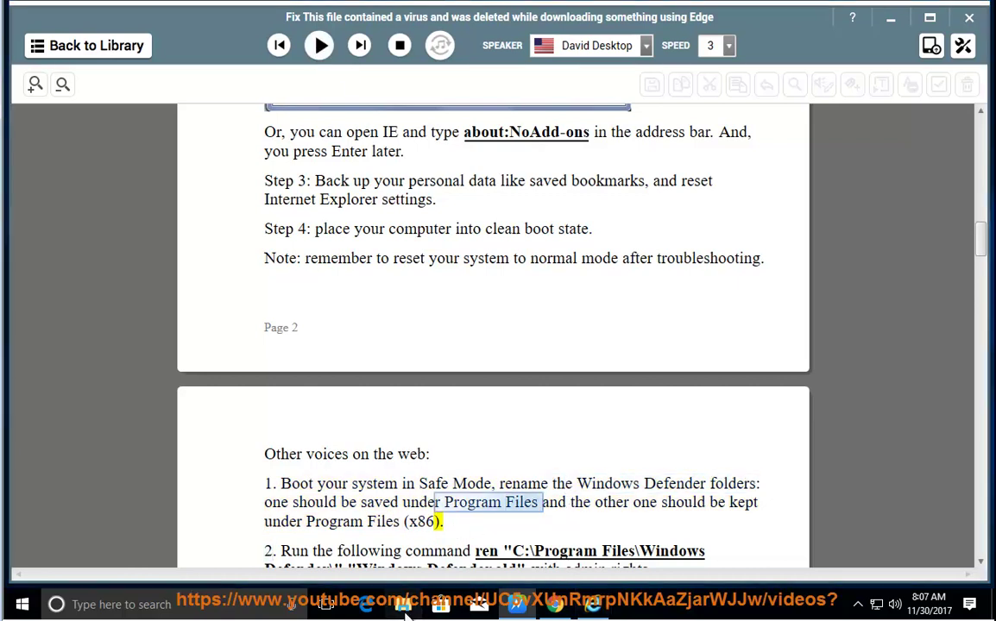
key("super+e")
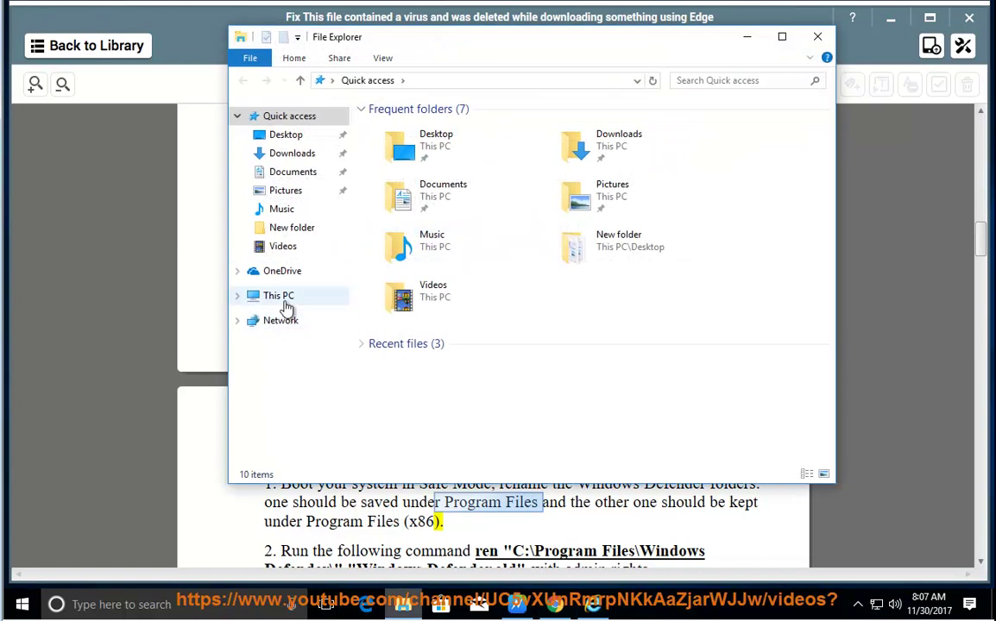
left_click(274, 296)
double_click(430, 295)
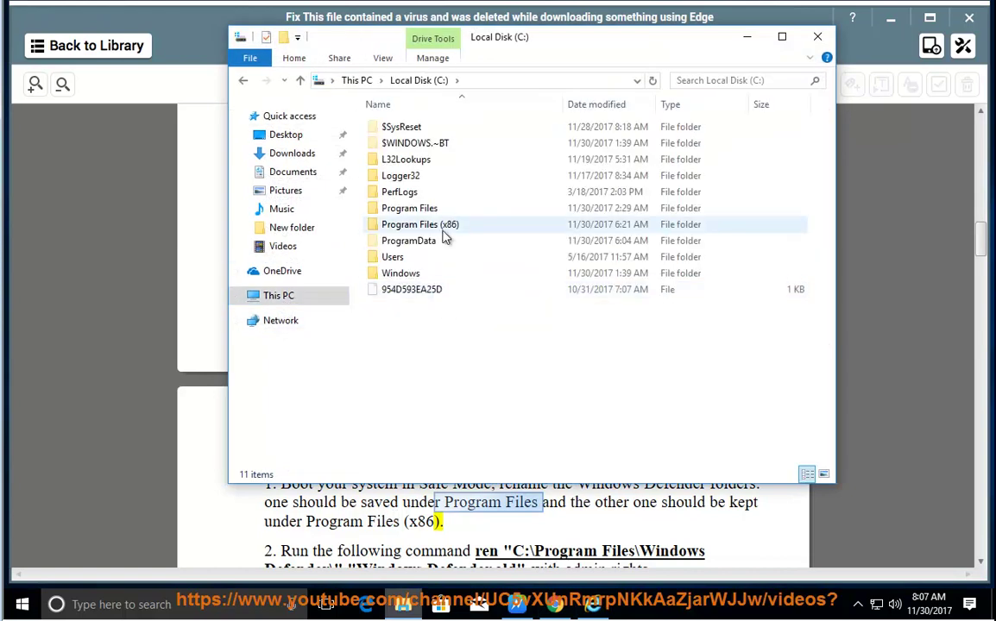
left_click(437, 211)
double_click(437, 211)
Open the Windows Defender folder in Program Files (x86), select its files, then minimize Explorer.
left_click(440, 273)
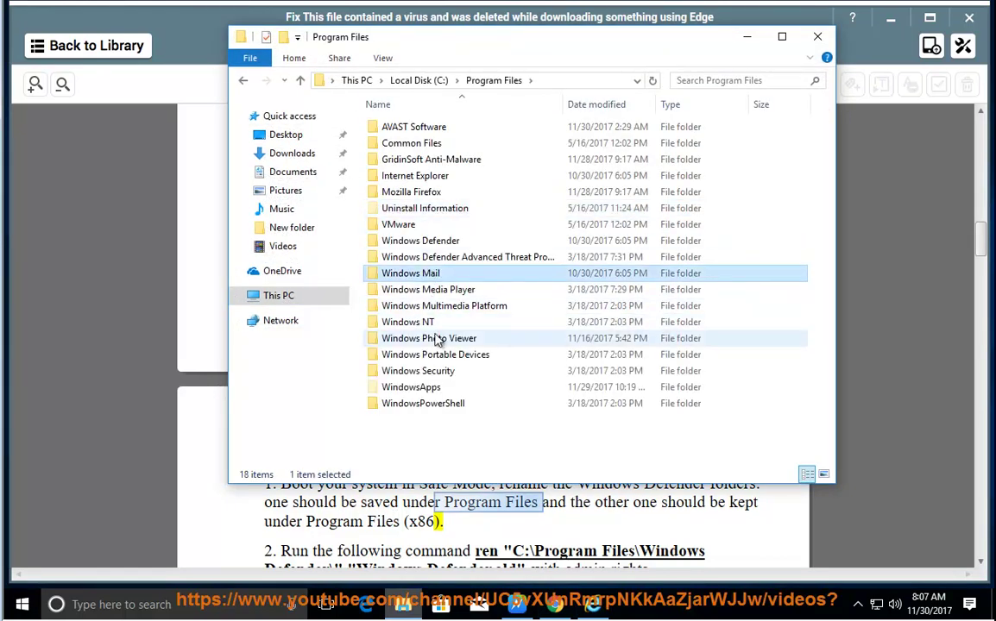
left_click(436, 378)
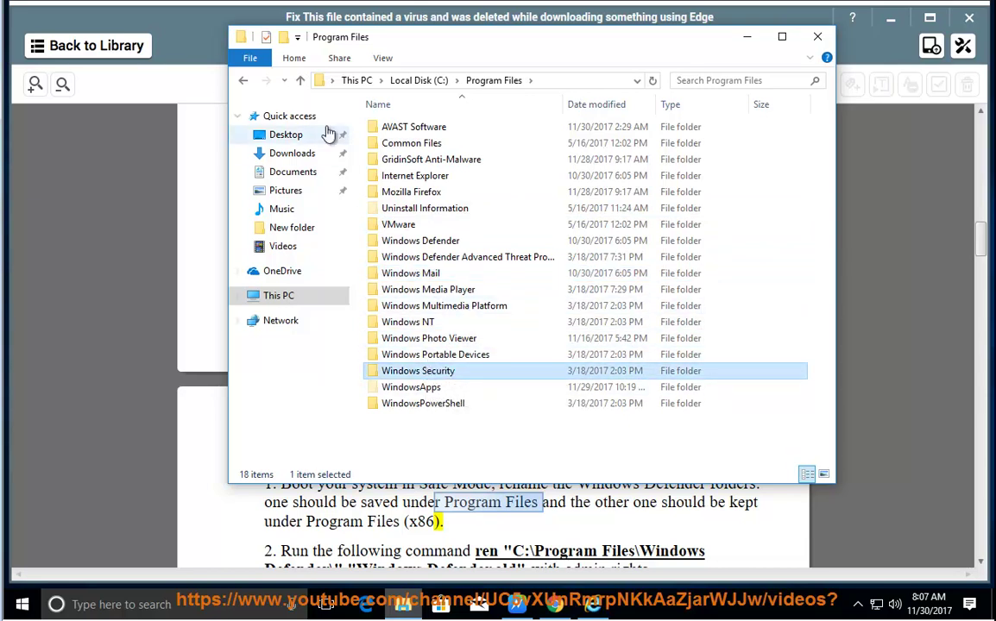
left_click(245, 84)
double_click(449, 226)
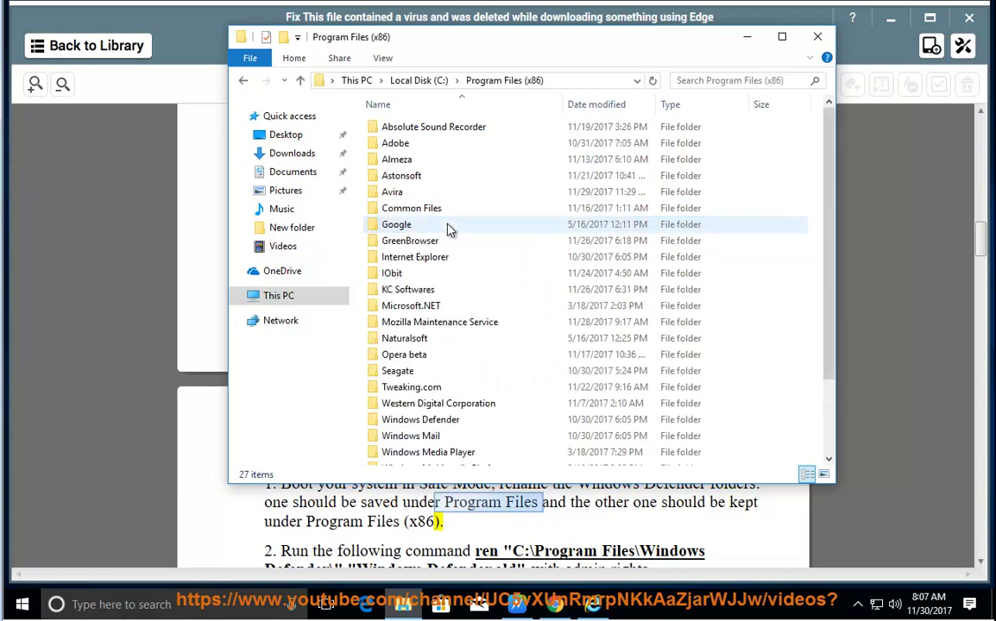
scroll(445, 222, "down", 2)
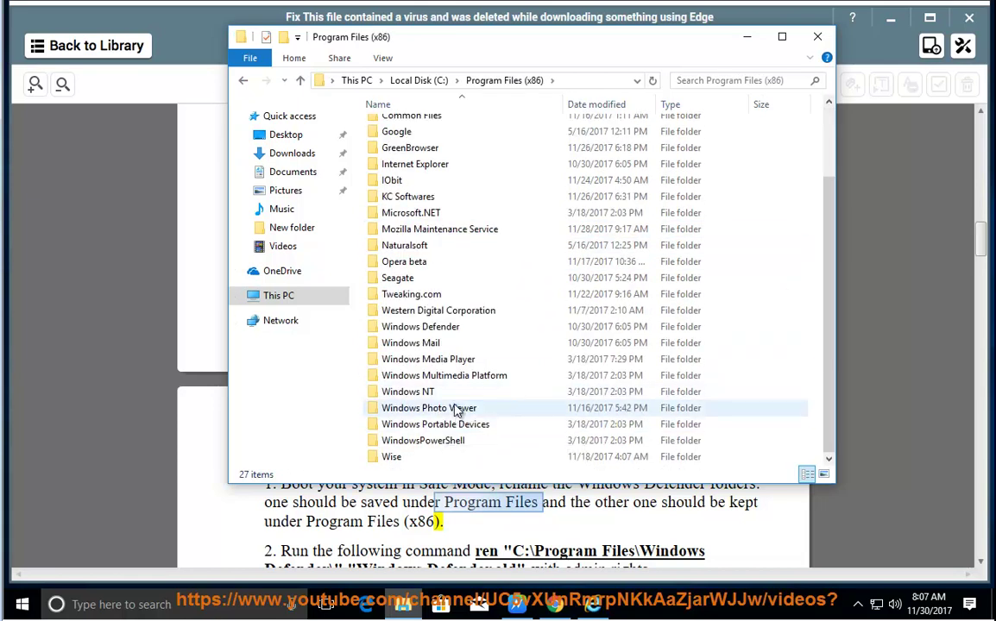
left_click(458, 327)
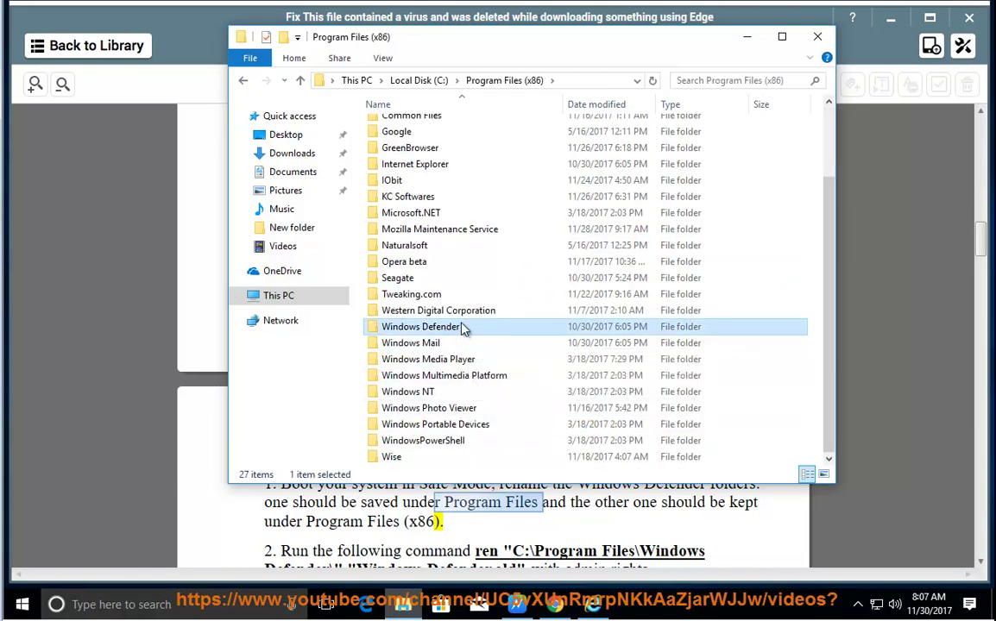
double_click(444, 328)
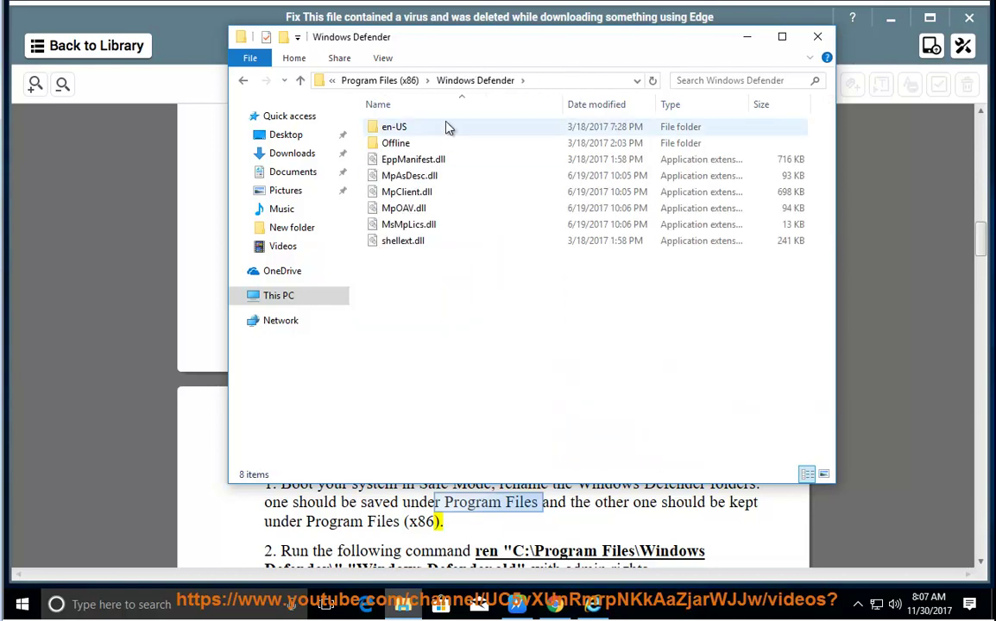
left_click_drag(459, 289, 366, 116)
left_click(535, 81)
left_click(747, 36)
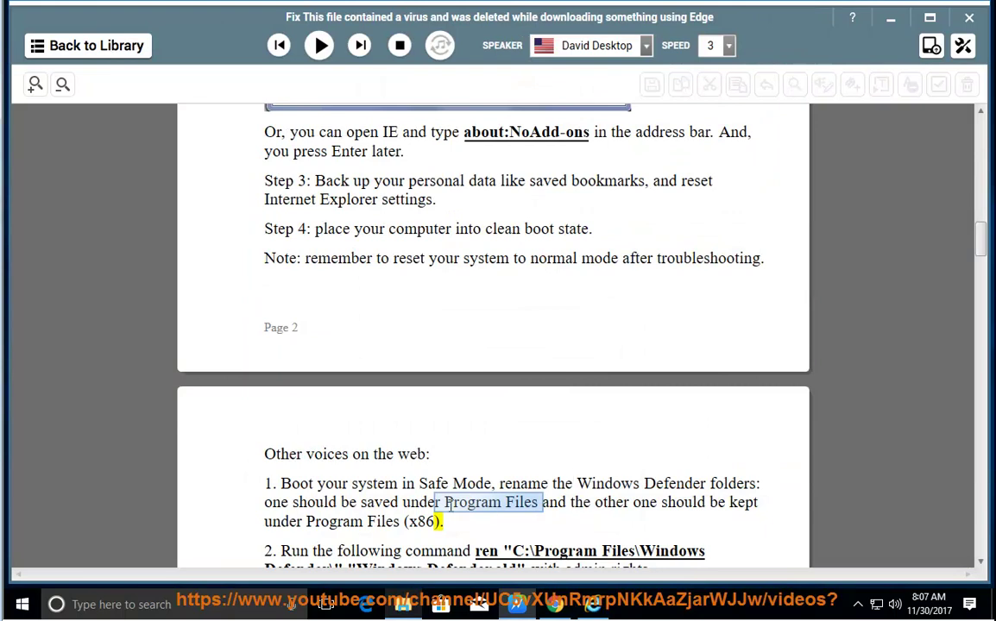
left_click(518, 480)
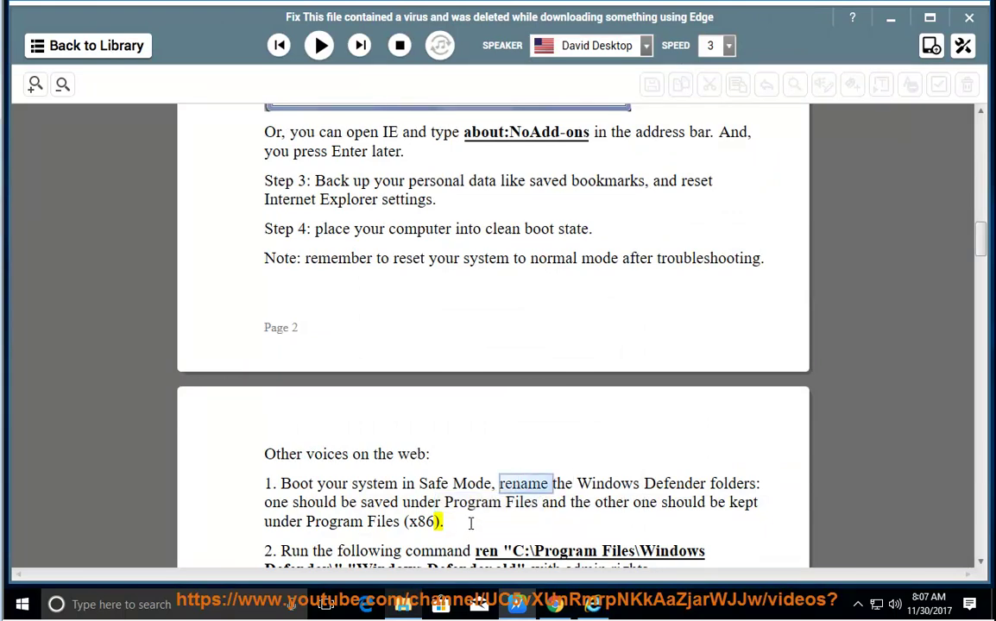
left_click(403, 604)
left_click(444, 80)
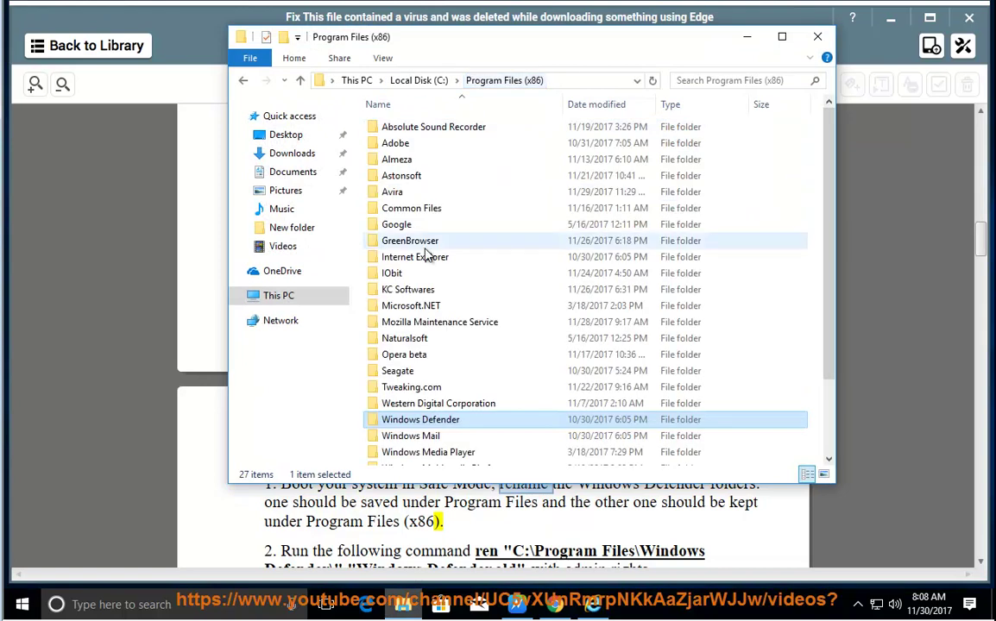
right_click(416, 419)
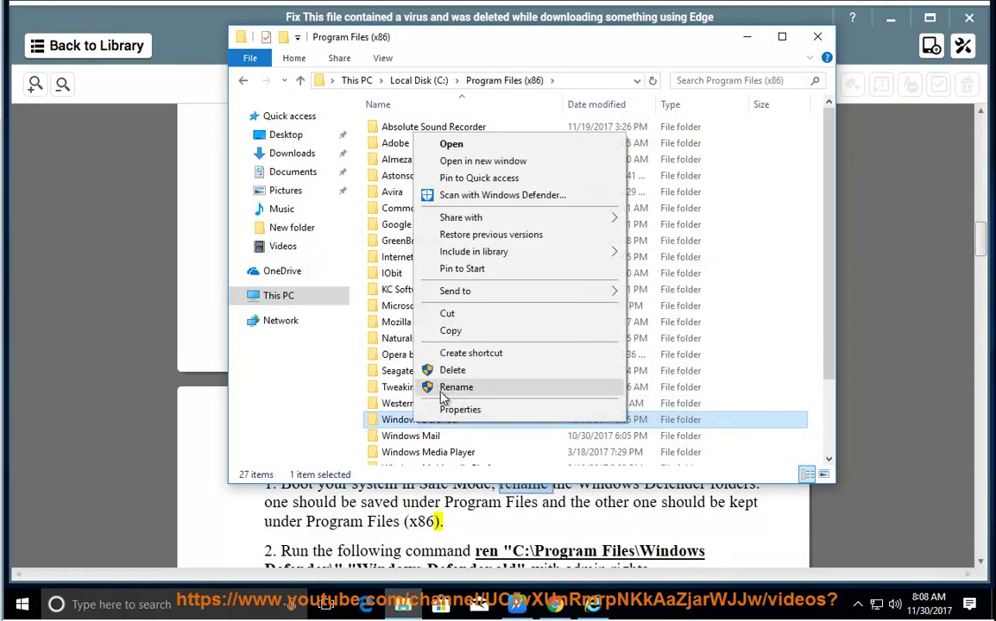
left_click(457, 387)
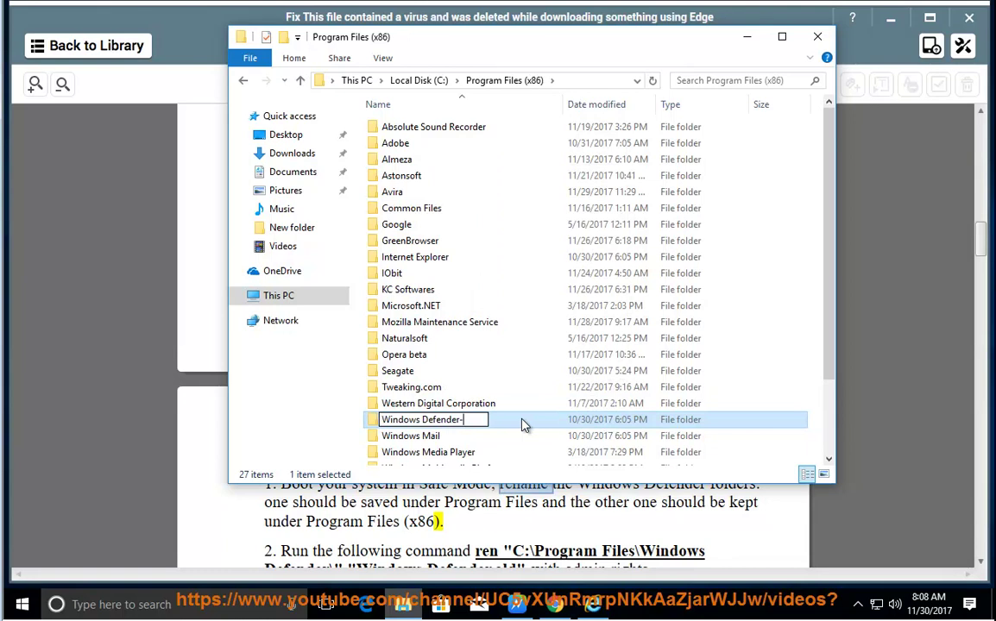
type("-OLD")
left_click_drag(504, 420, 464, 420)
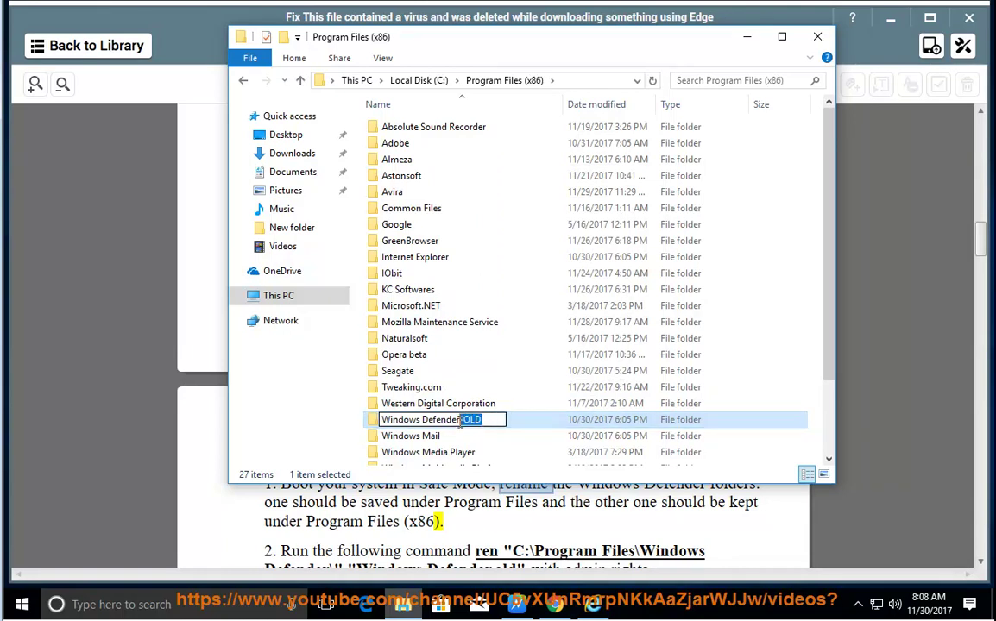
left_click(500, 420)
key("BackSpace")
key("BackSpace")
key("BackSpace")
key("BackSpace")
left_click(431, 436)
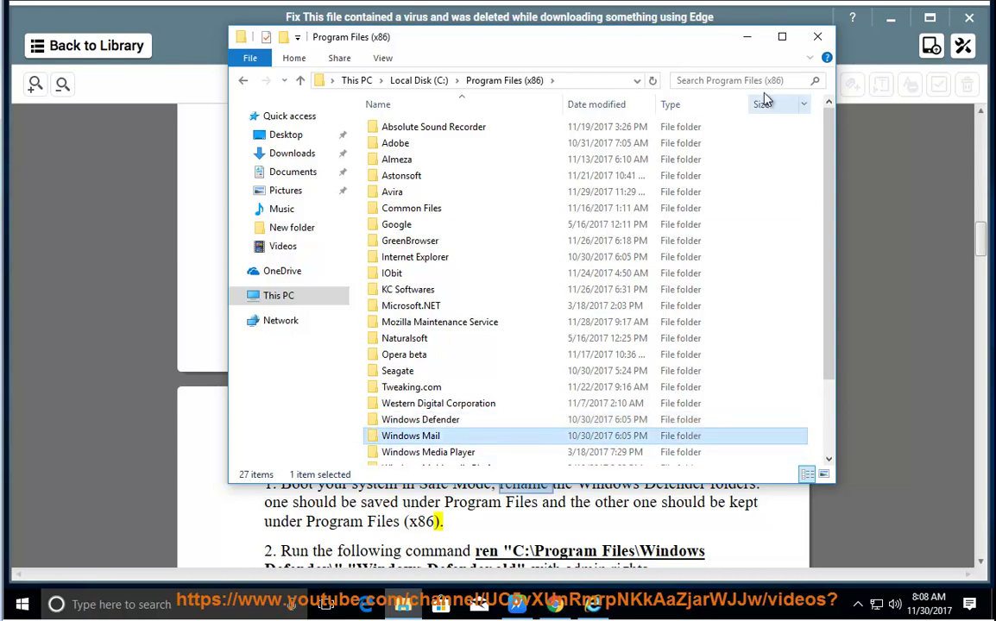
left_click(747, 43)
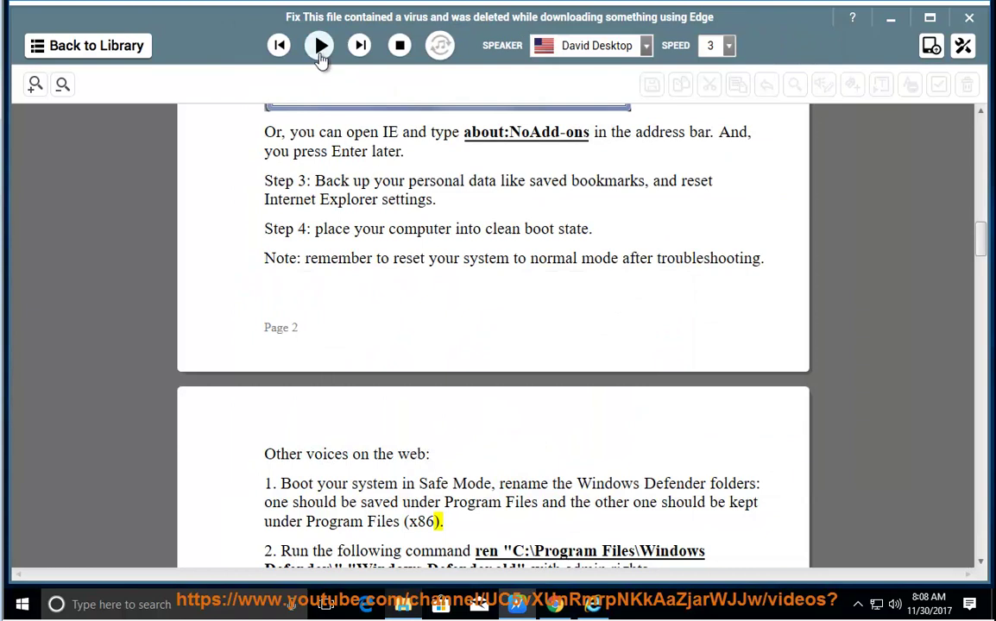
Read step 2 aloud through the ren command, pause, and open Windows search.
left_click(318, 44)
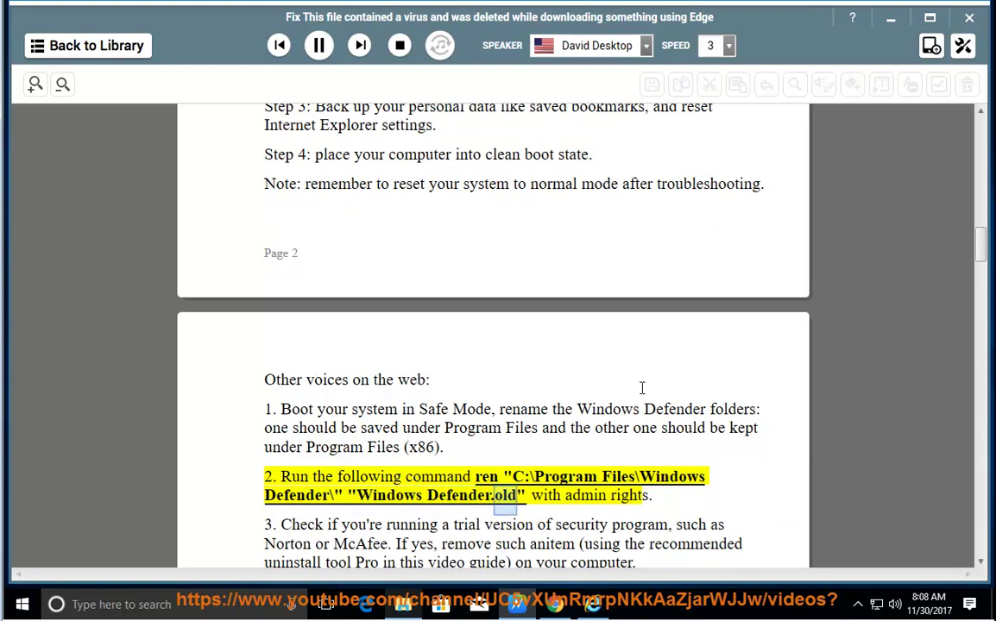
left_click(319, 45)
left_click(223, 604)
Search CMD and launch Command Prompt as administrator, approving the UAC prompt.
type("CMD")
right_click(169, 194)
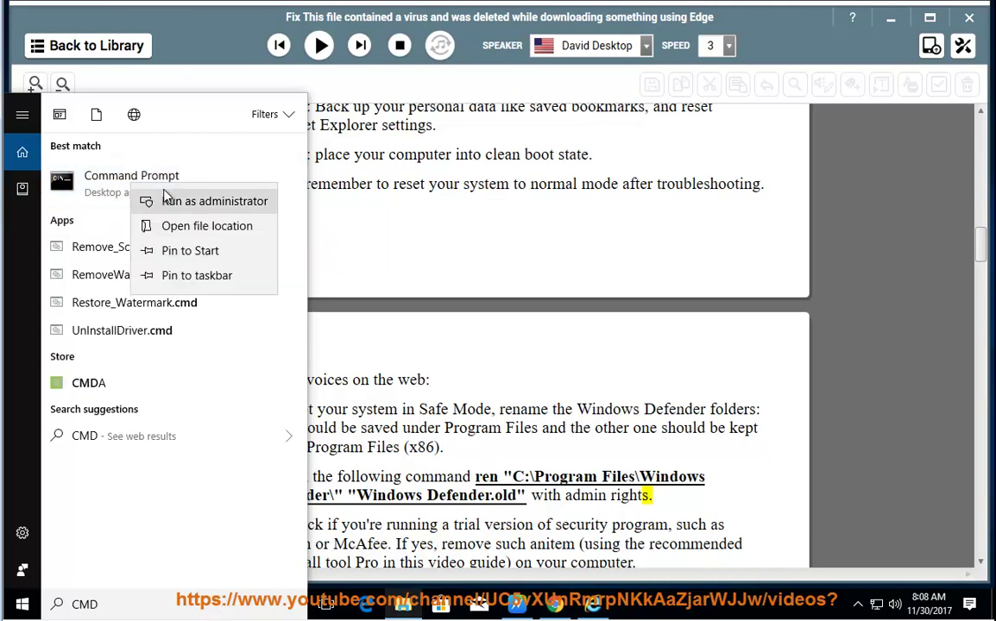
left_click(168, 200)
left_click(466, 406)
type("REN \"")
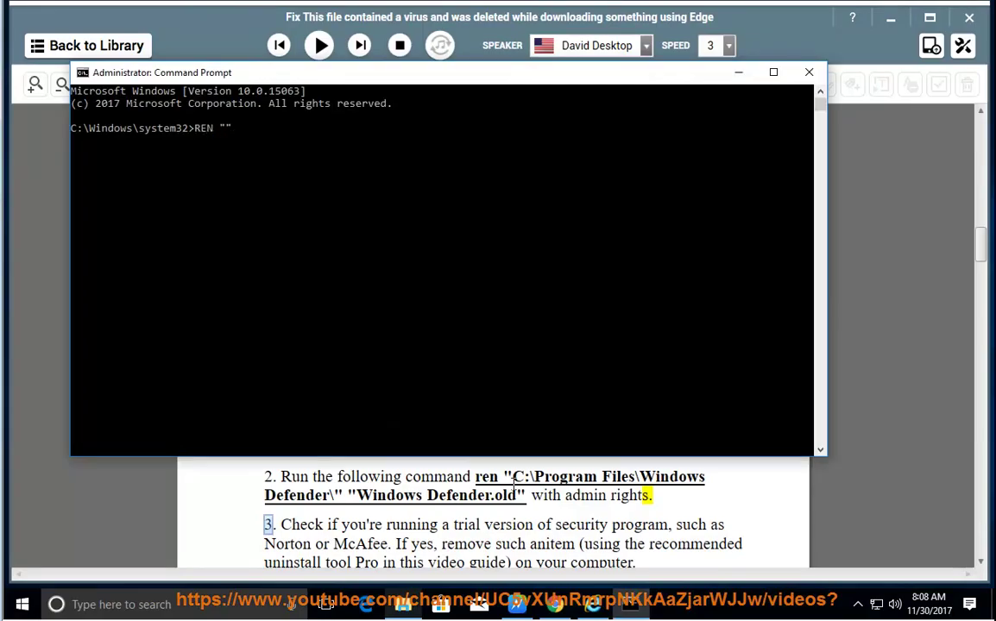
Type the REN command renaming Windows Defender to .OLD without running it, then close the console.
type("\"")
type("ROGRAM")
type("INDOW")
type(" DEF")
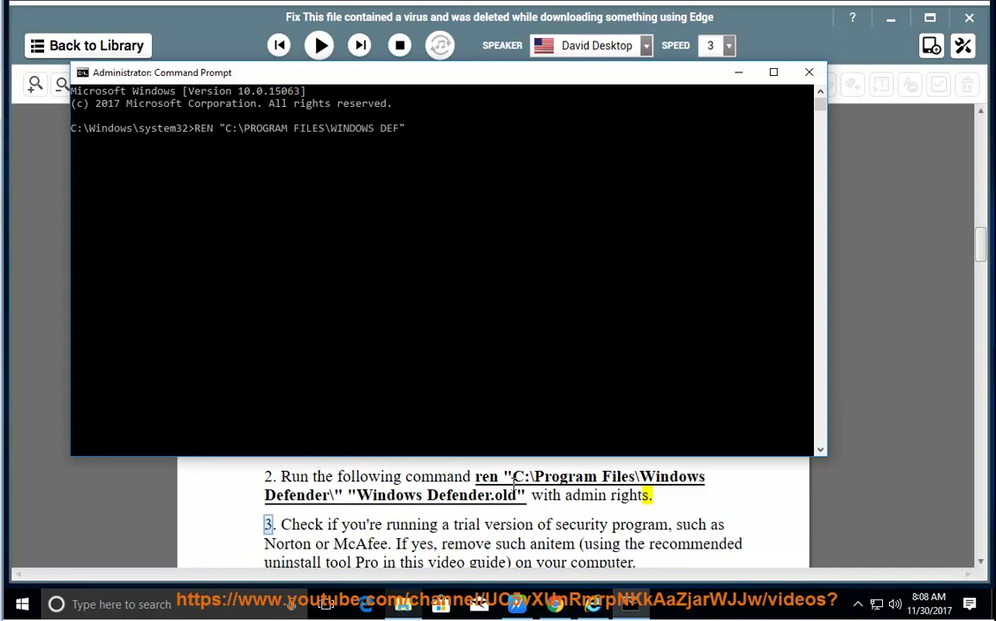
type("NENDE")
type("\"\"INDOWS")
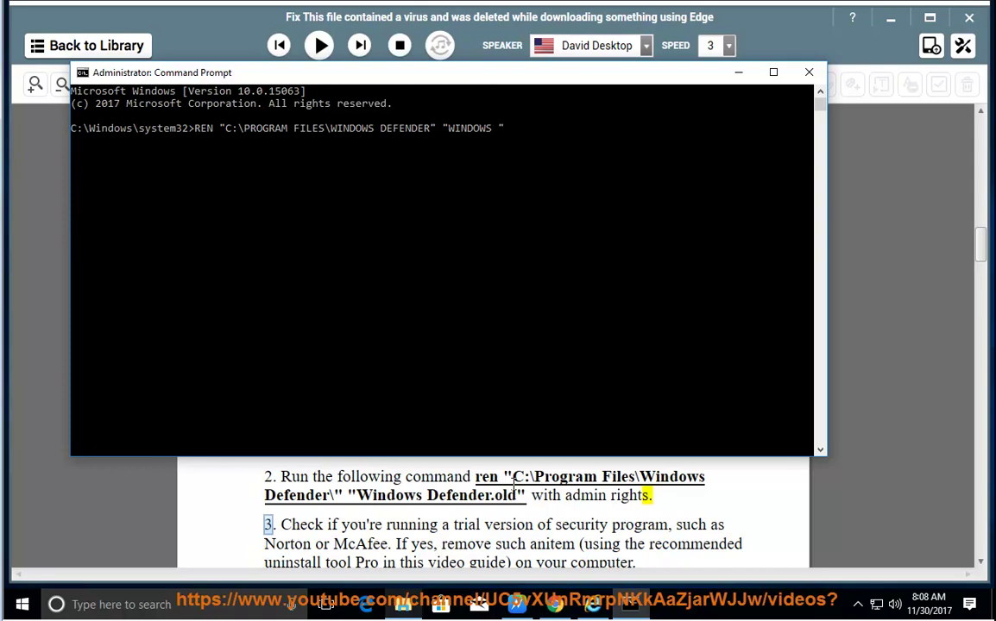
type("ENDER")
type(" NOW PRES")
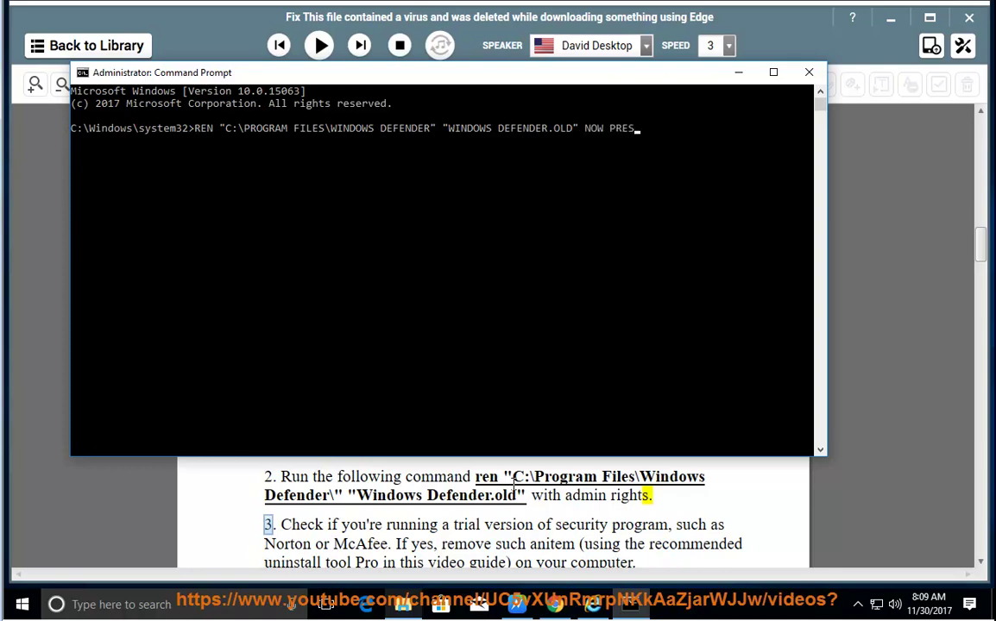
type("ETER")
key("BackSpace")
key("BackSpace")
mouse_move(203, 130)
left_mouse_down()
mouse_move(723, 140)
mouse_move(753, 115)
left_mouse_up()
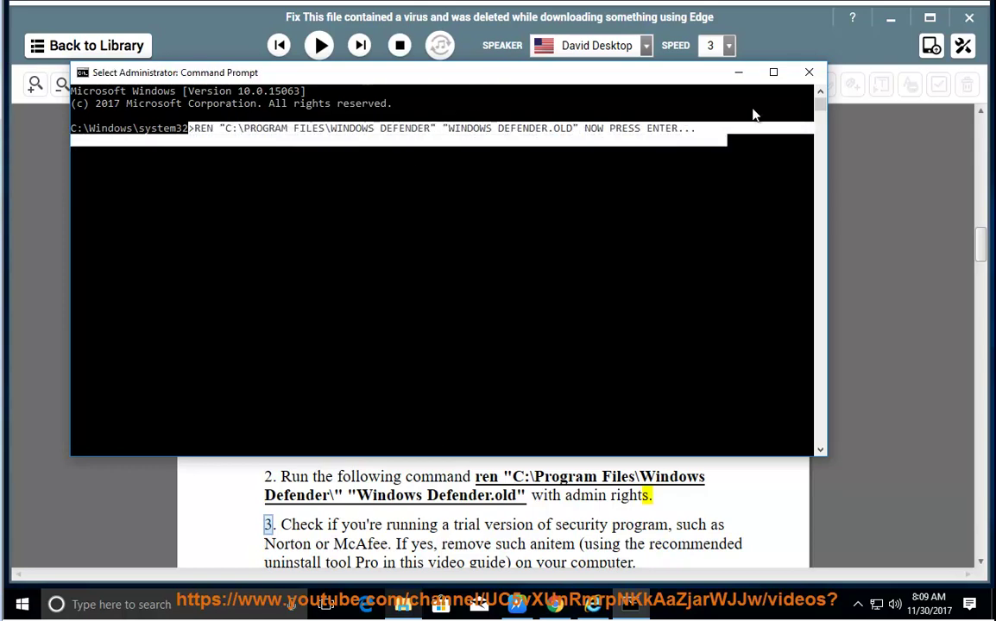
left_click(808, 72)
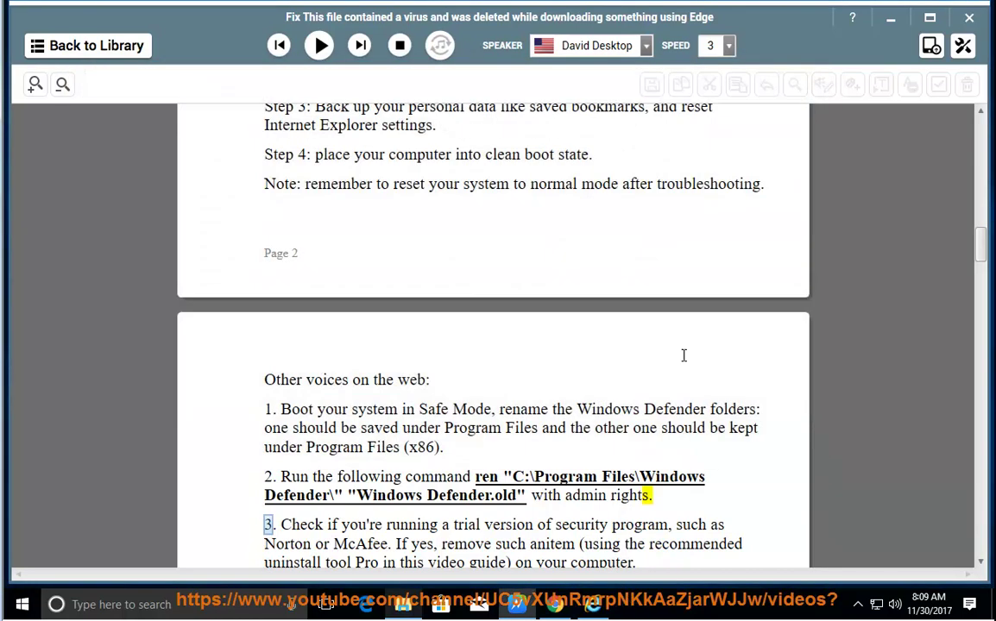
Read through the config-folder warning, copy C:\windows\system32\config, and bring back File Explorer.
left_click(318, 45)
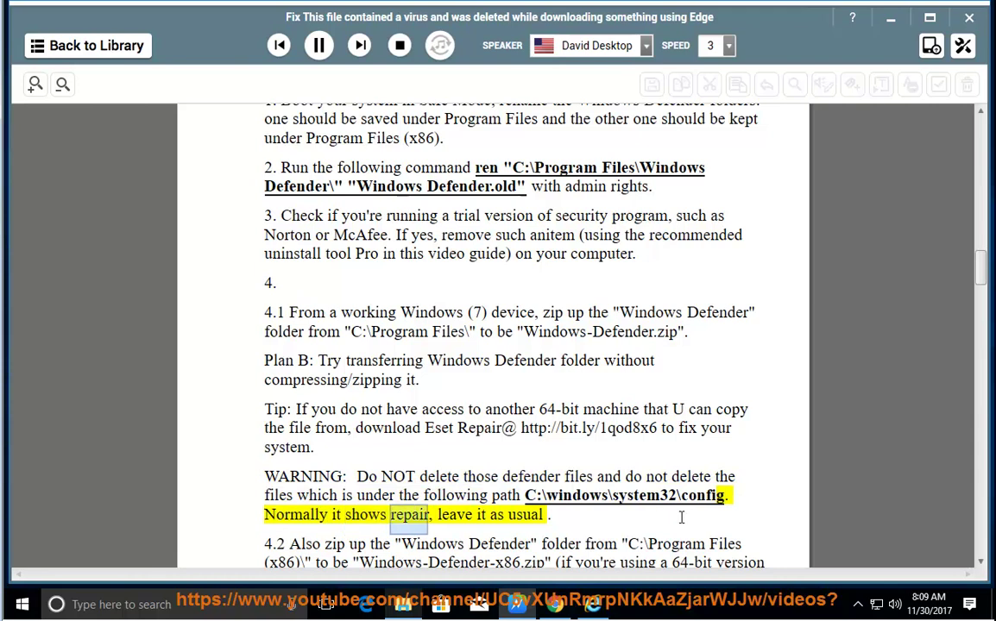
left_click(318, 45)
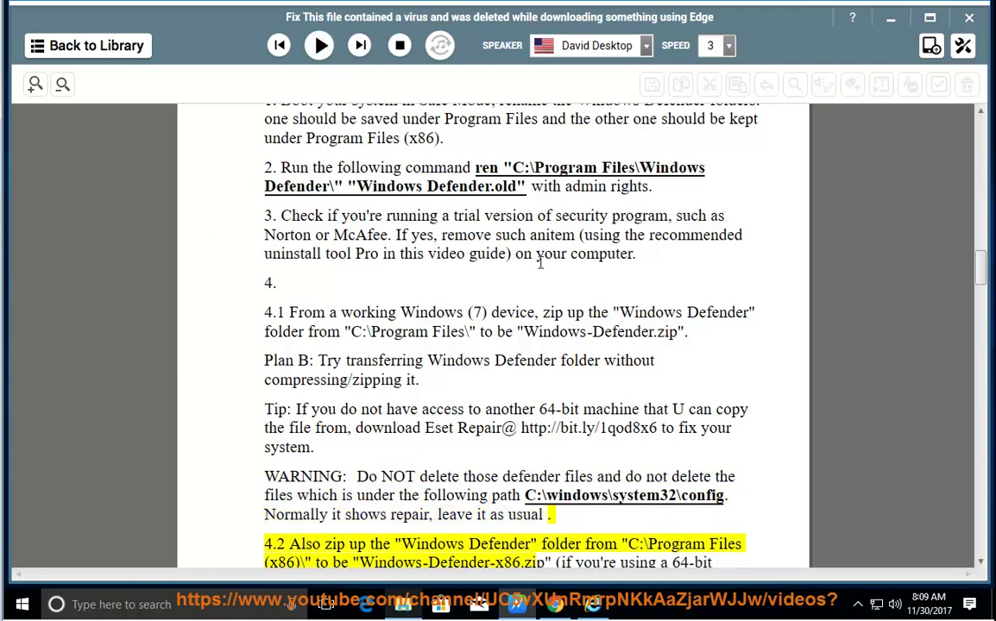
left_click_drag(722, 494, 525, 495)
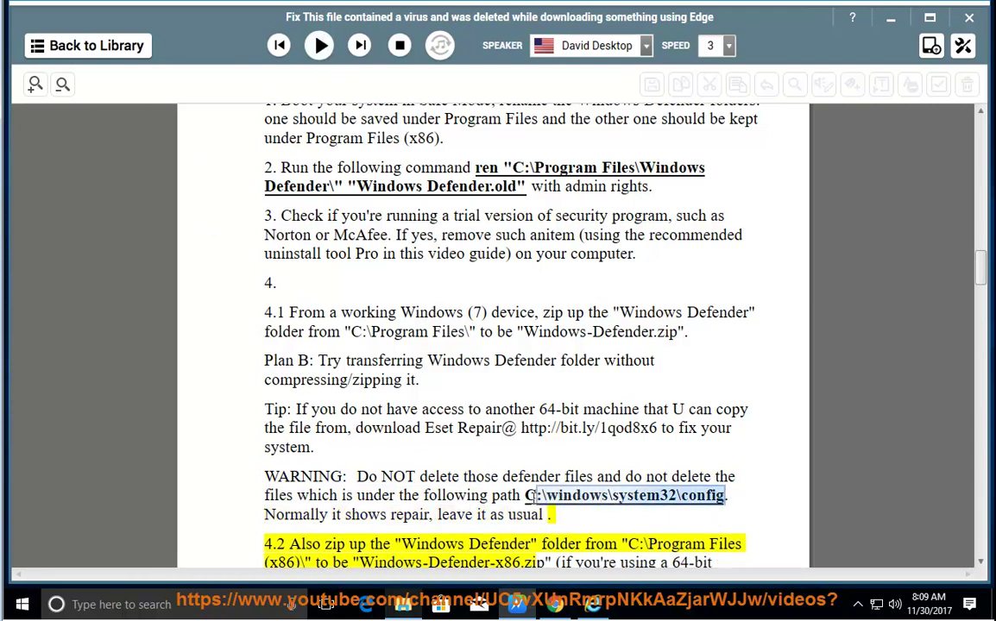
right_click(535, 495)
left_click(585, 369)
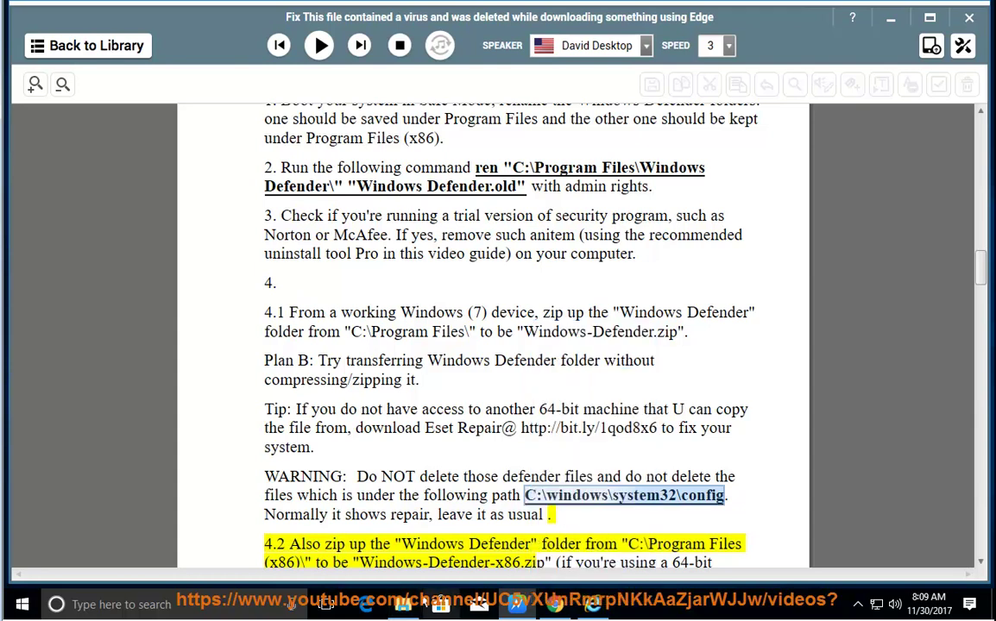
left_click(402, 604)
Paste C:\windows\system32\config into Explorer's address bar, grant access, select its contents, then minimize.
left_click(578, 82)
right_click(587, 84)
left_click(616, 151)
key("Return")
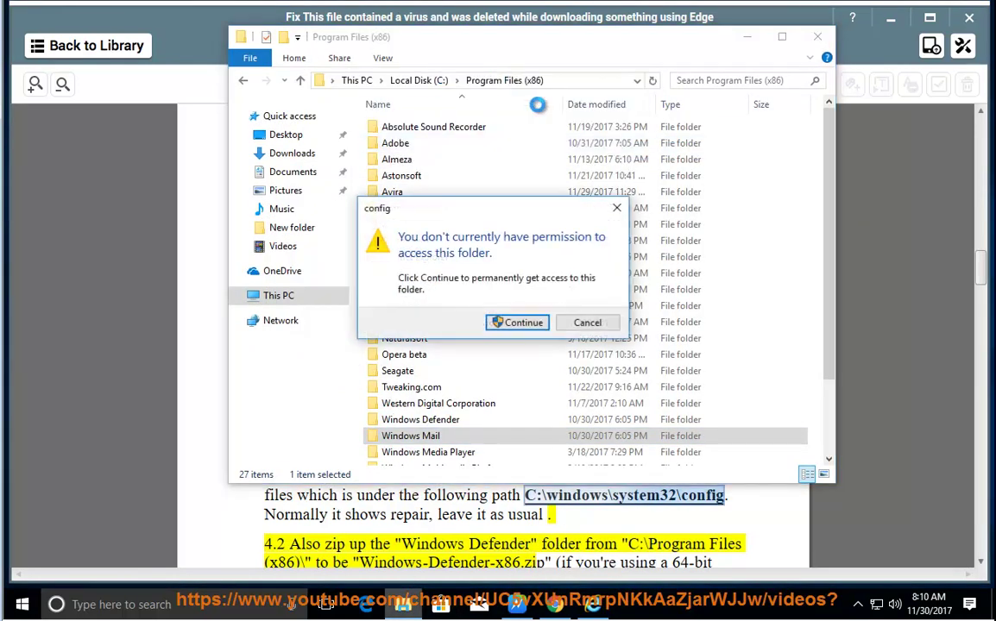
left_click(513, 322)
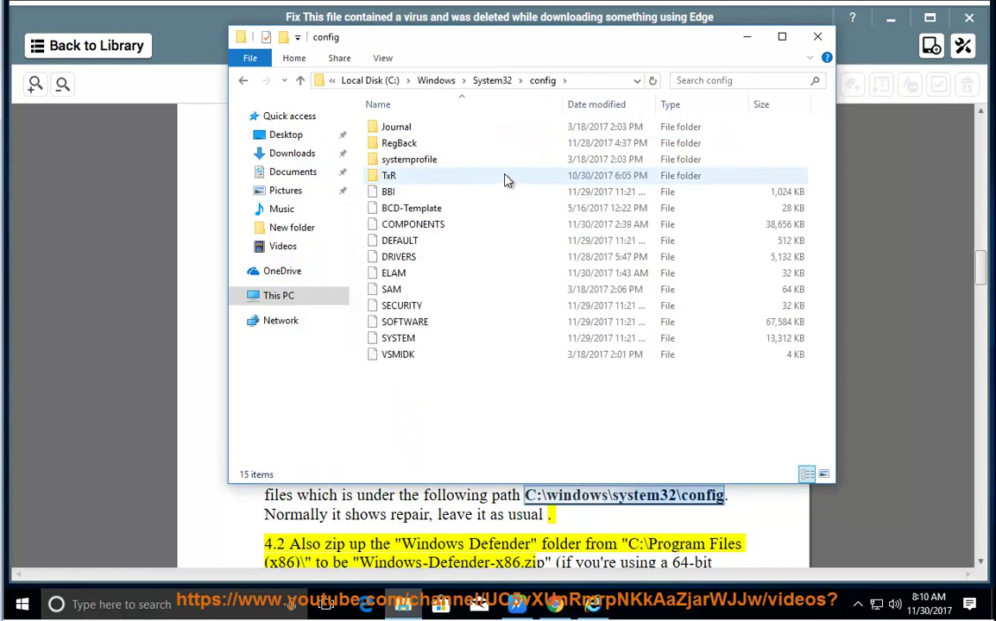
mouse_move(444, 392)
left_mouse_down()
mouse_move(391, 263)
mouse_move(378, 129)
left_mouse_up()
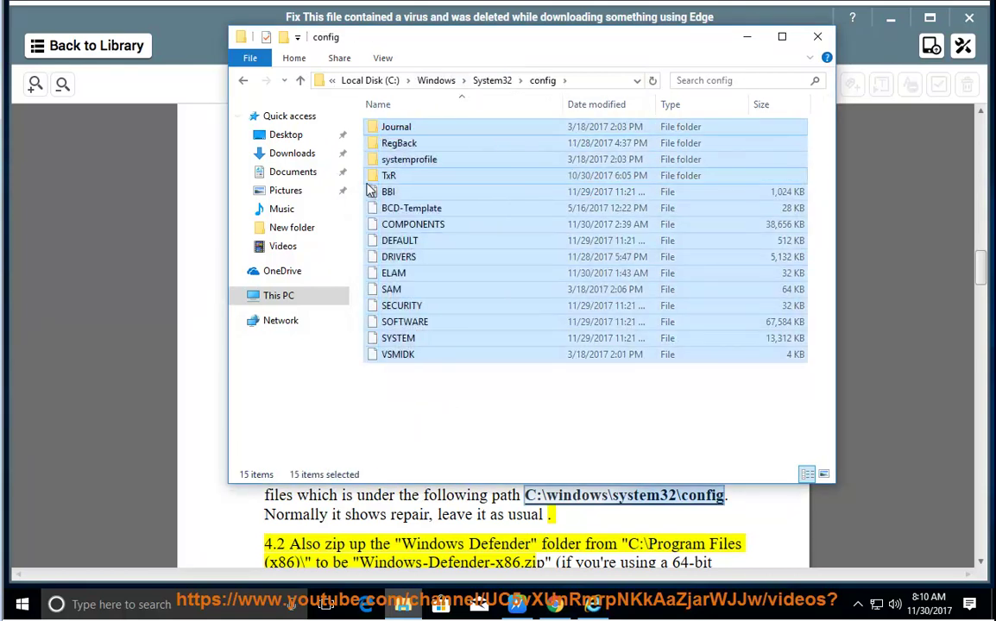
left_click(747, 44)
mouse_move(321, 52)
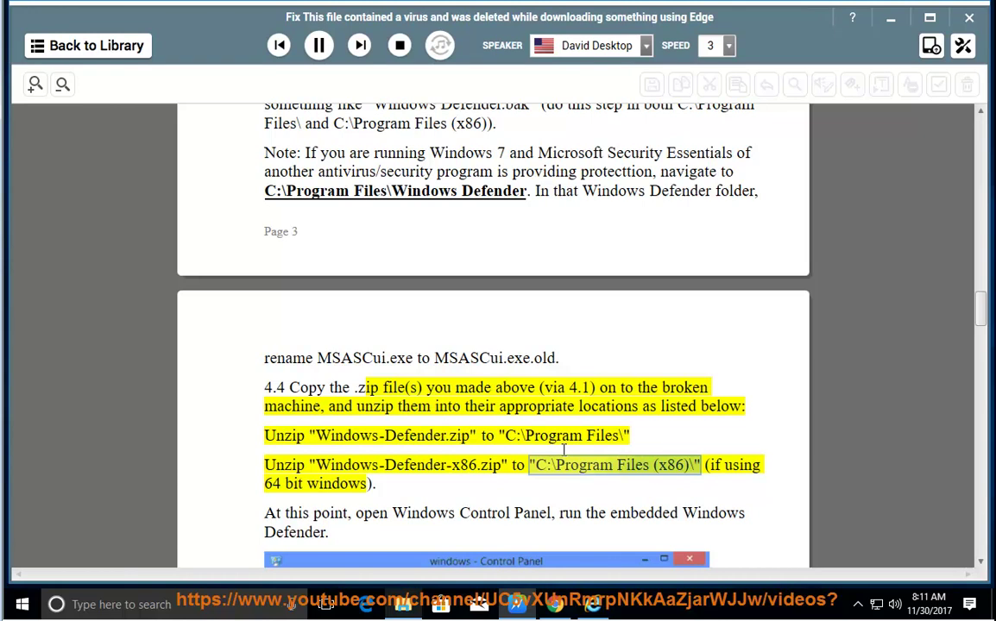
Scroll past the Control Panel screenshot while narration reads the ESET Services Repair Tool note.
scroll(564, 450, "down", 1)
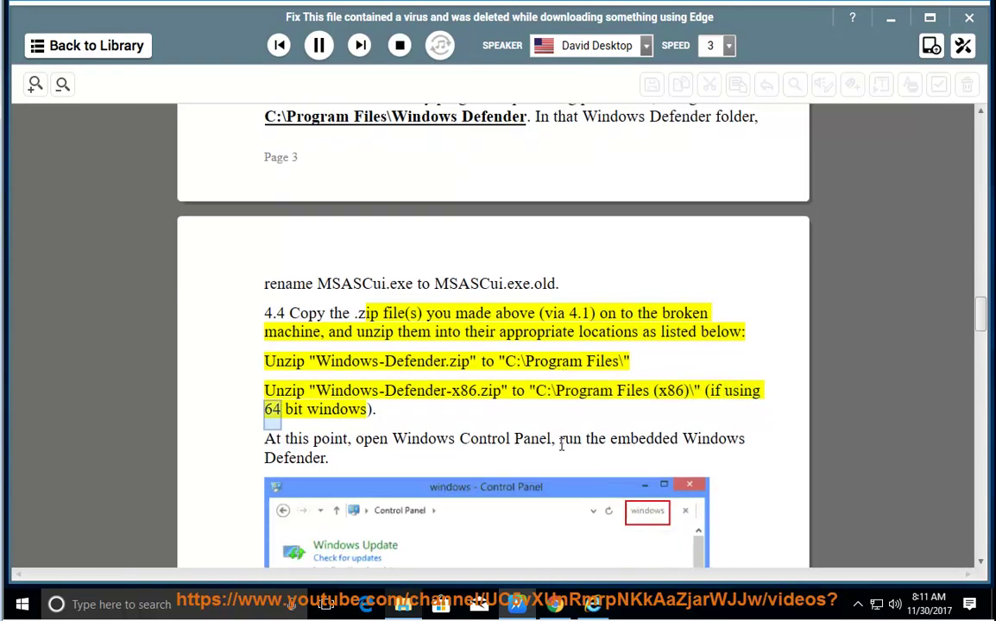
scroll(555, 443, "down", 3)
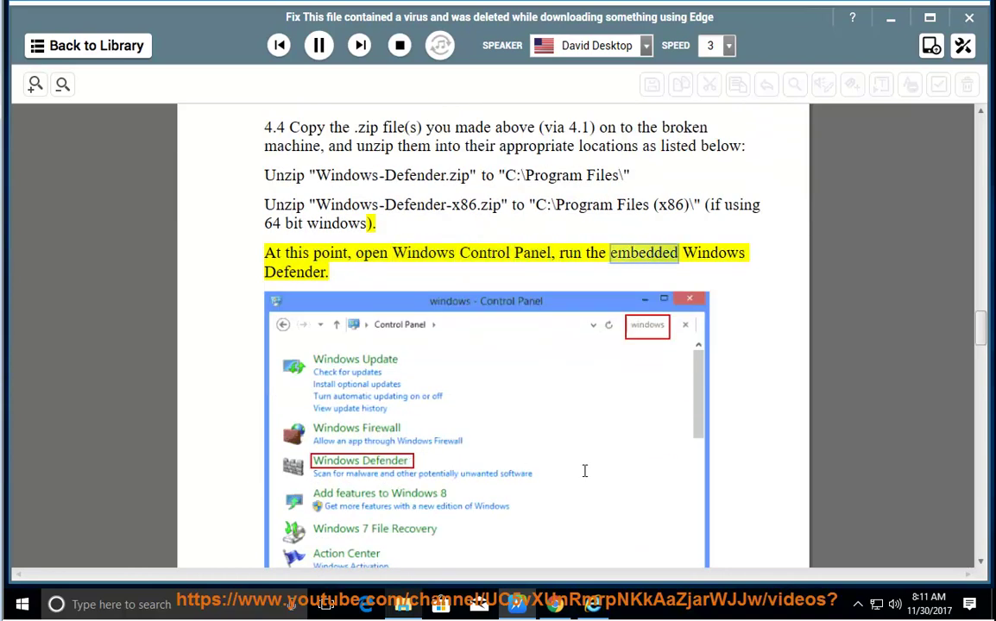
scroll(411, 462, "down", 2)
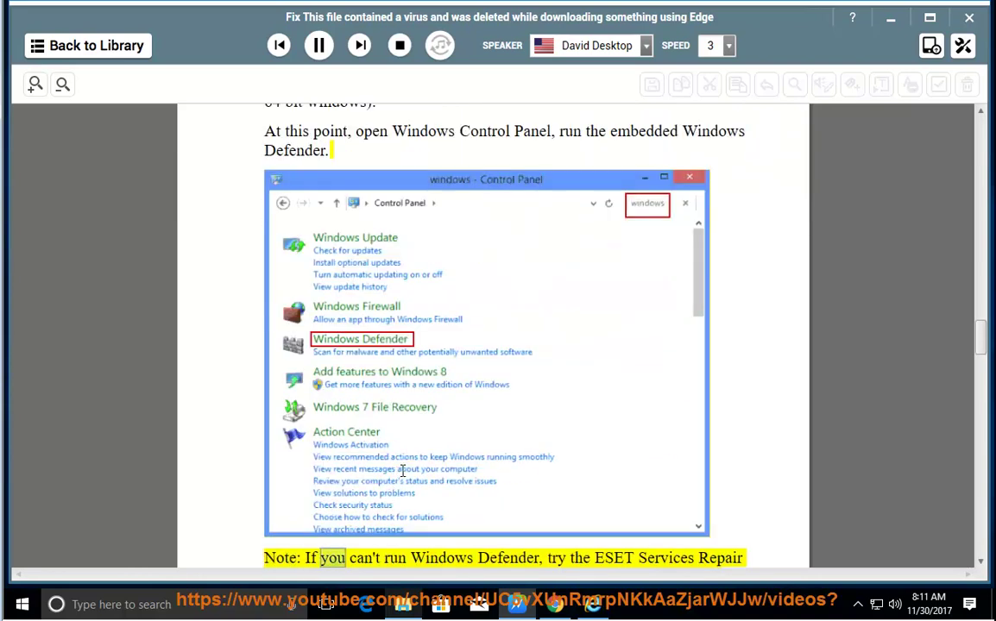
scroll(554, 490, "down", 1)
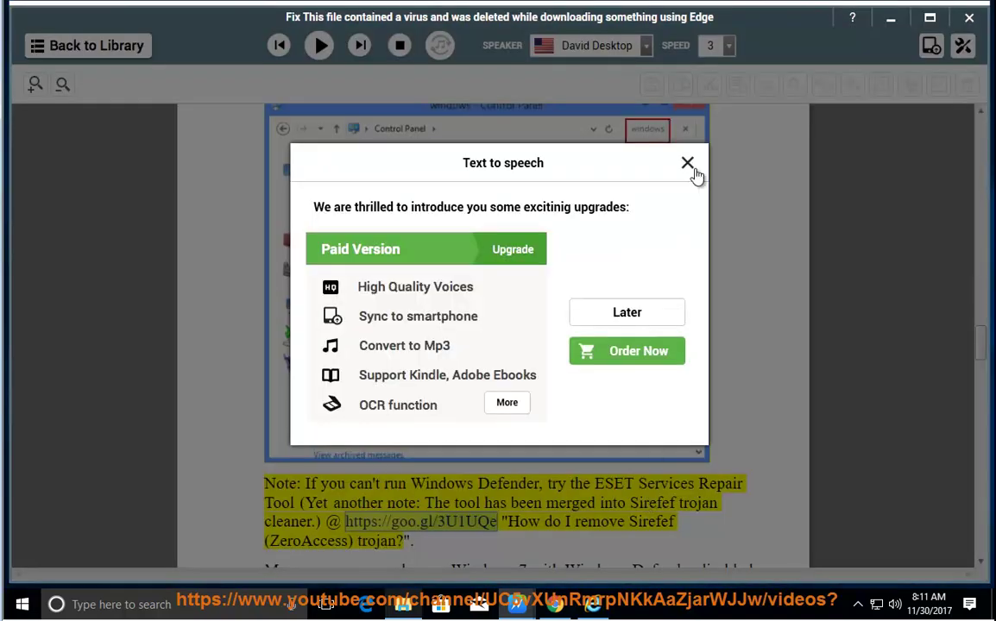
Dismiss the upgrade popup and resume narration at step 5 on Hitman Pro scanning.
left_click(688, 164)
left_click(319, 45)
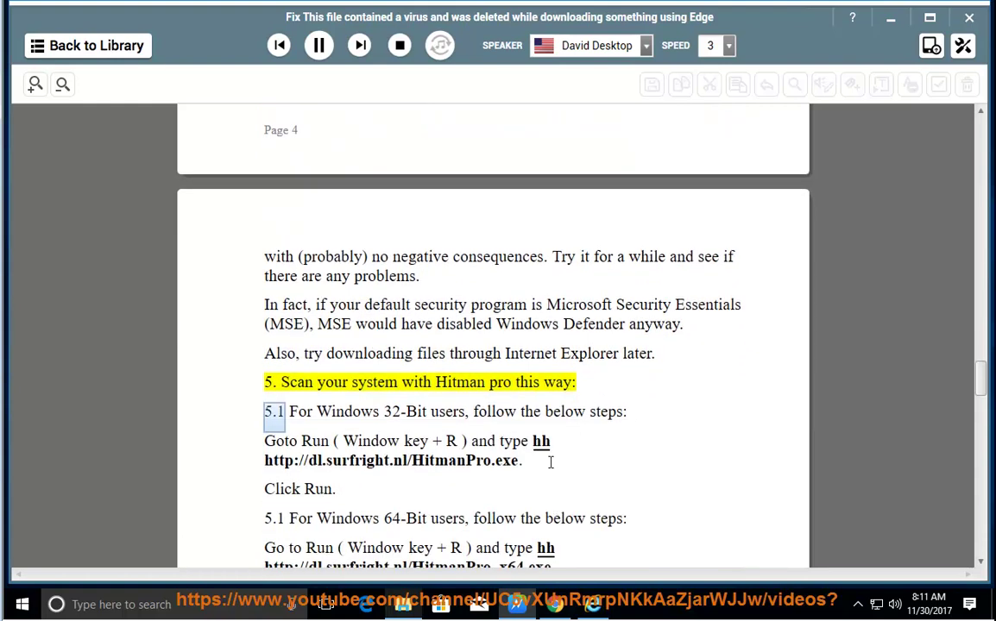
Bring up the Run dialog beside the guide and pause the narration.
key("super+r")
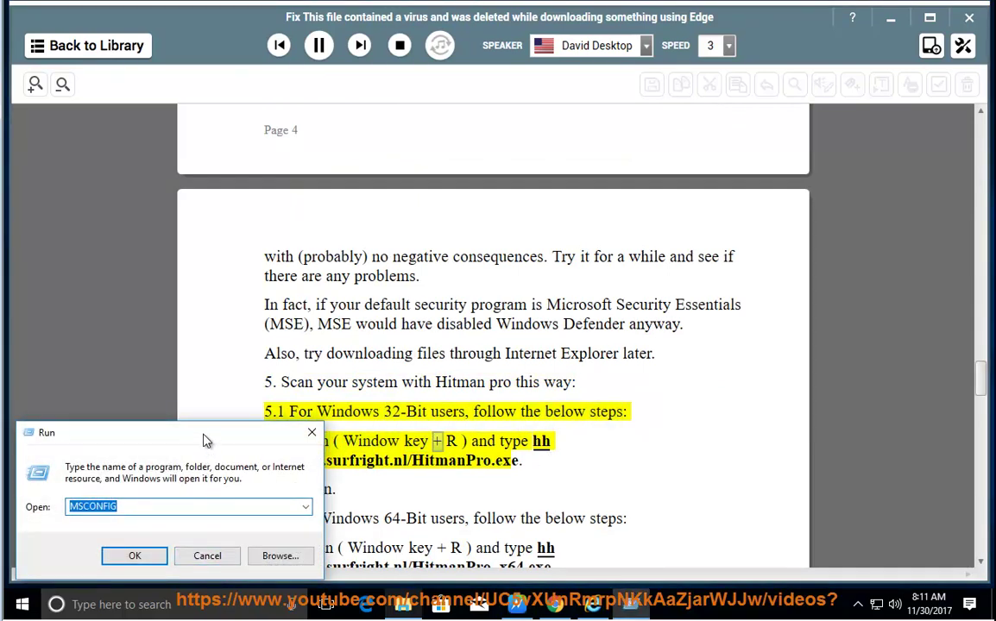
mouse_move(172, 432)
left_mouse_down()
mouse_move(641, 254)
mouse_move(634, 245)
left_mouse_up()
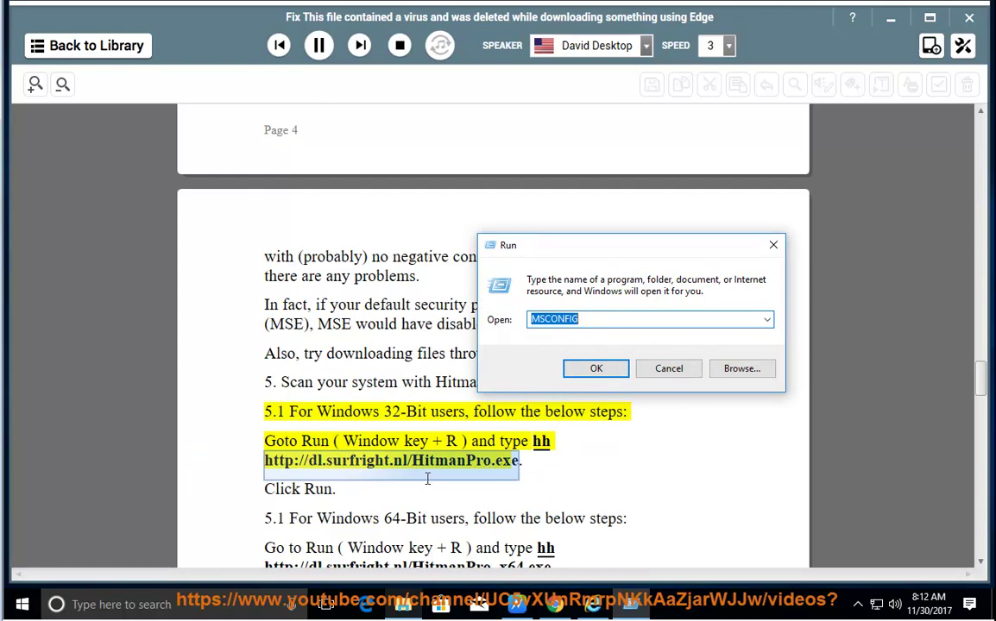
left_click(319, 54)
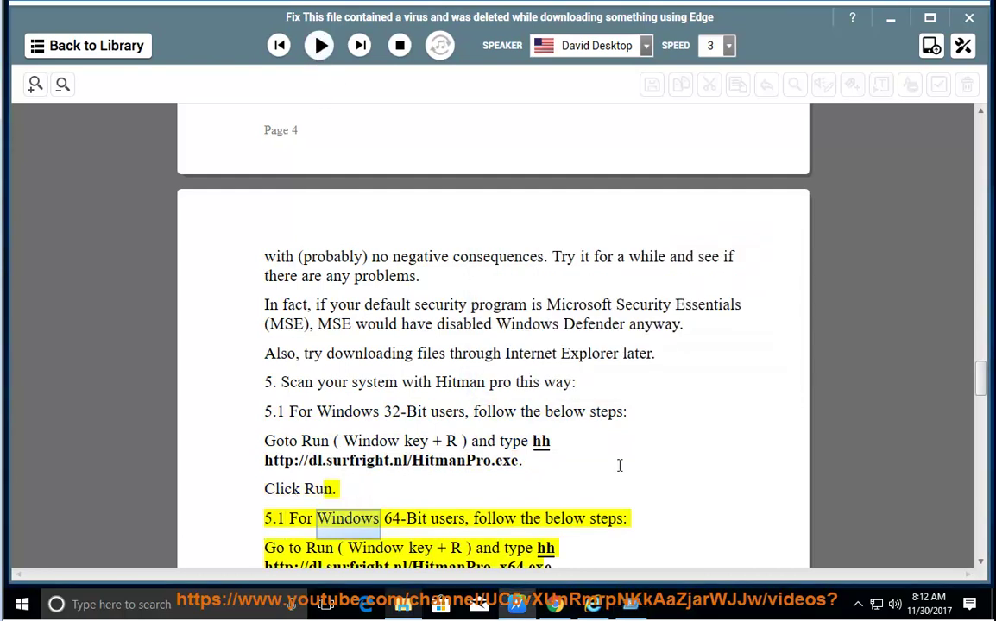
key("super+r")
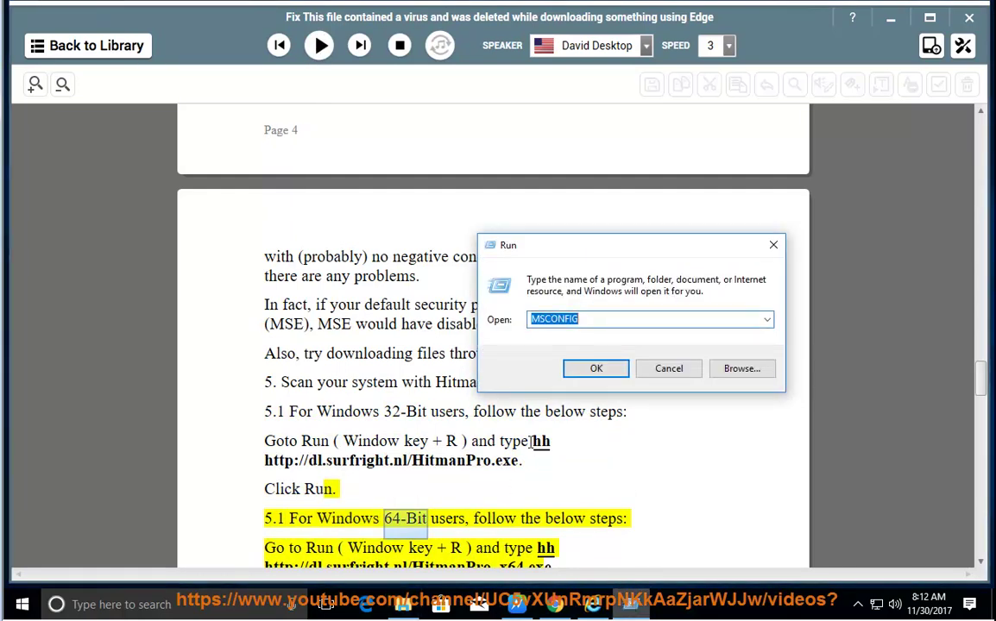
Copy the hh HitmanPro URL from the guide and paste it into the Run box.
left_click_drag(532, 441, 522, 459)
key("super+c")
right_click(510, 461)
left_click(535, 331)
left_click(633, 610)
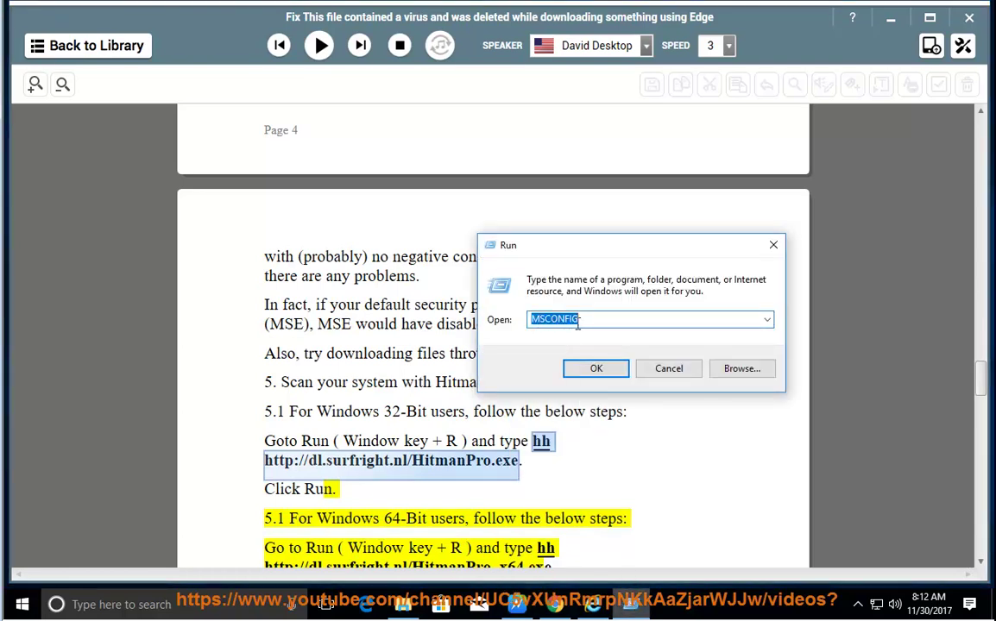
right_click(578, 321)
left_click(595, 384)
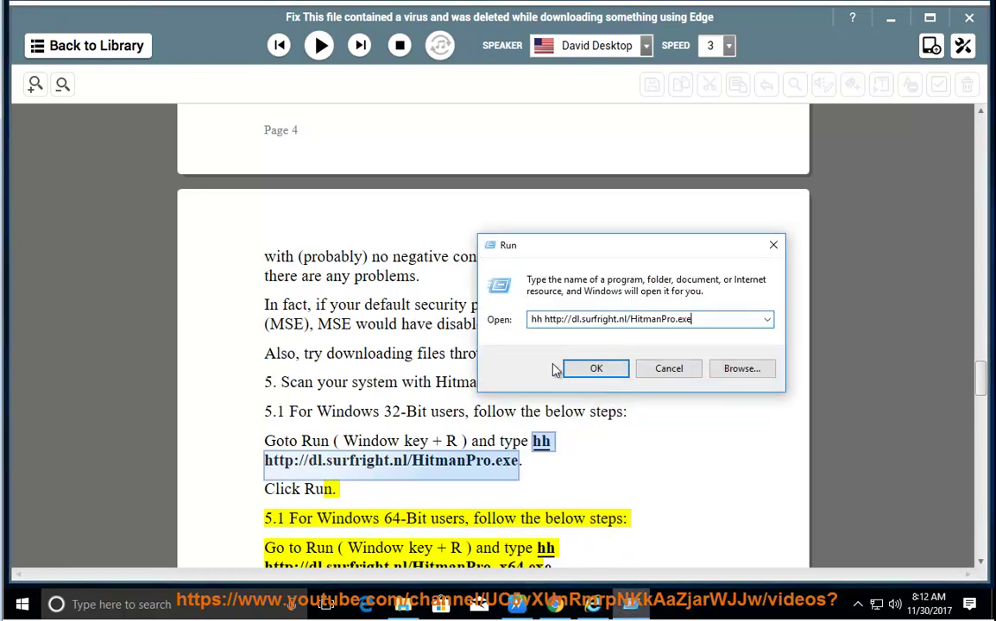
Cancel the Run dialog, clear the text selection and resume narration.
key("ctrl+a")
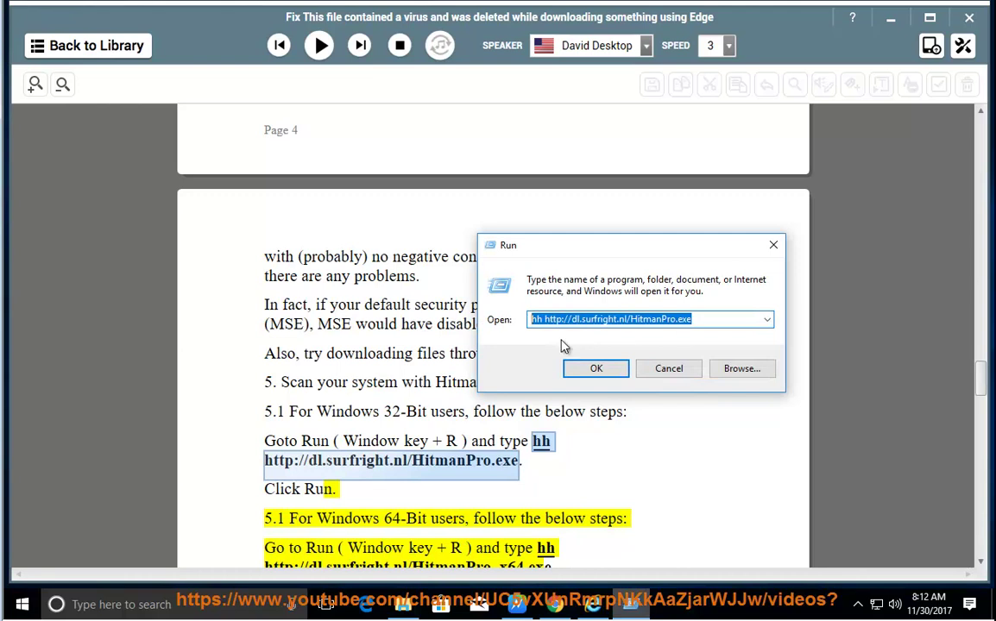
left_click(668, 368)
left_click(466, 522)
left_click(320, 45)
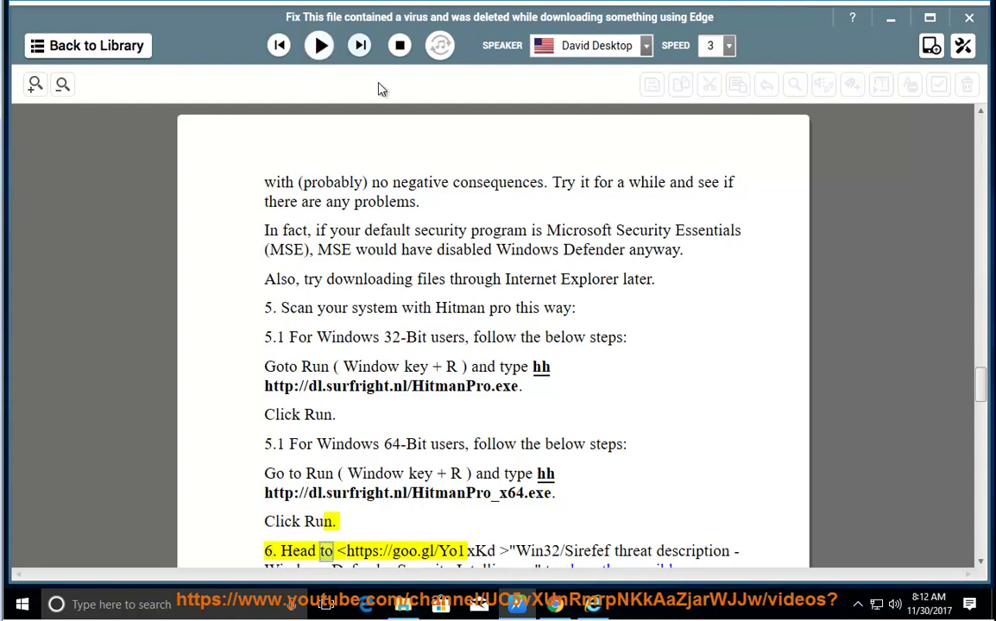
left_click_drag(431, 456, 330, 445)
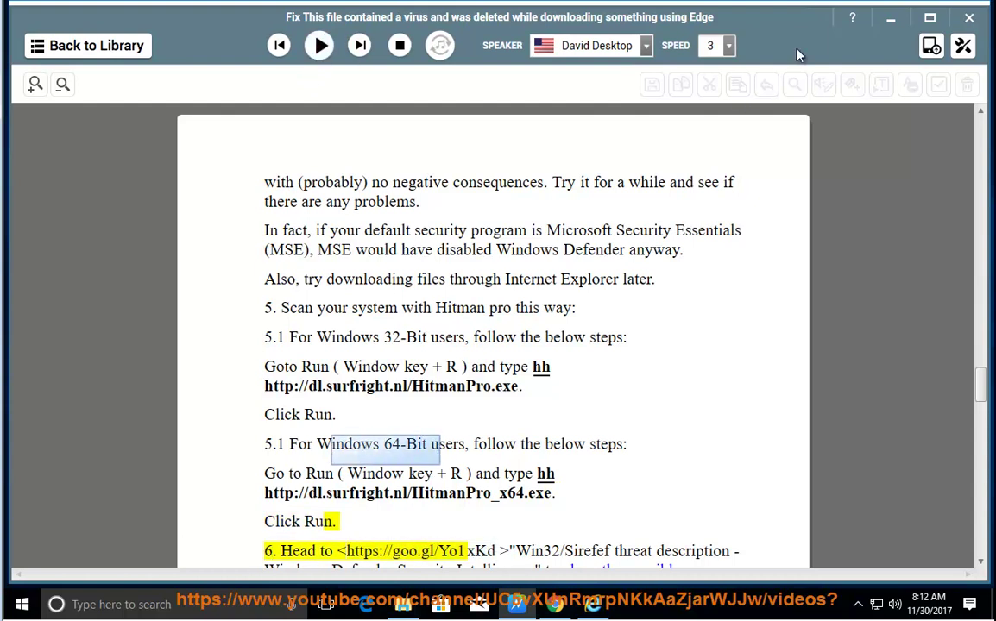
left_click(890, 18)
right_click(39, 50)
left_click(103, 217)
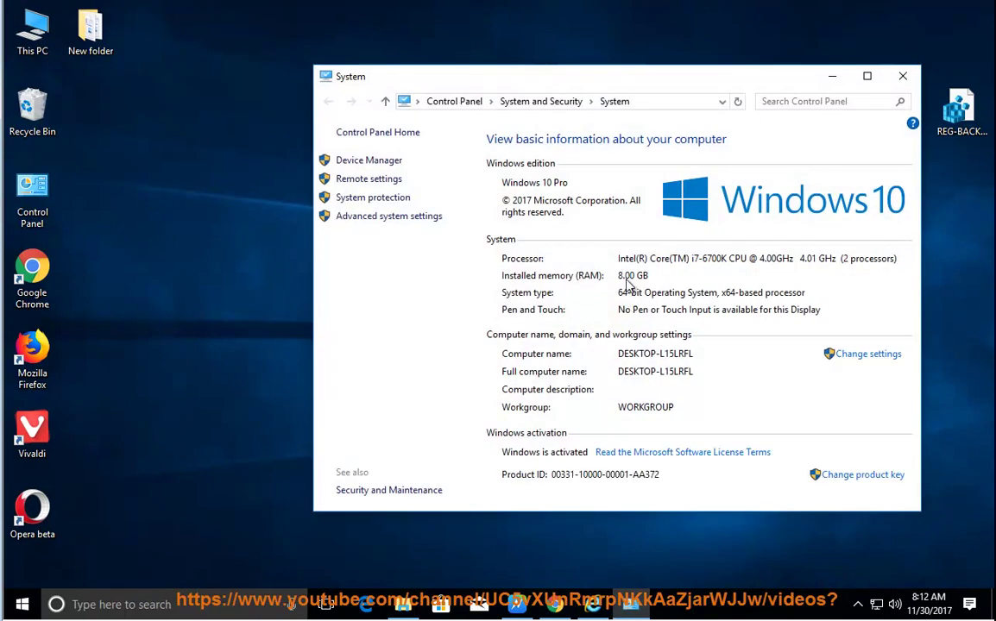
left_click(902, 76)
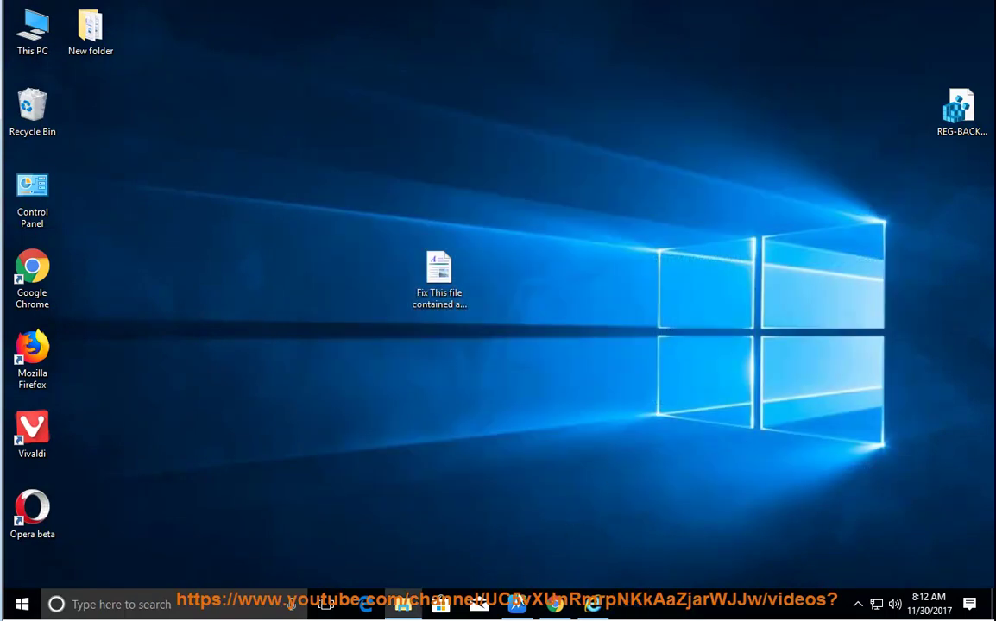
left_click(479, 600)
Resume narration and let it read through section 9 to the 0x80070002 note.
left_click(318, 45)
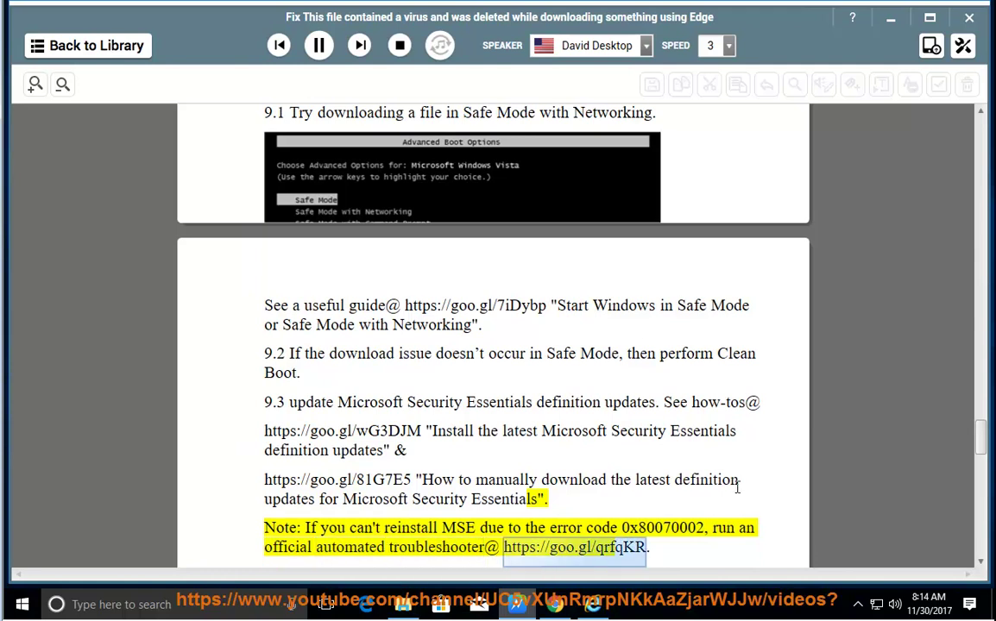
Scroll past the Registry Disclaimer as narration moves through 9.4 to step 9.5.
scroll(691, 497, "down", 2)
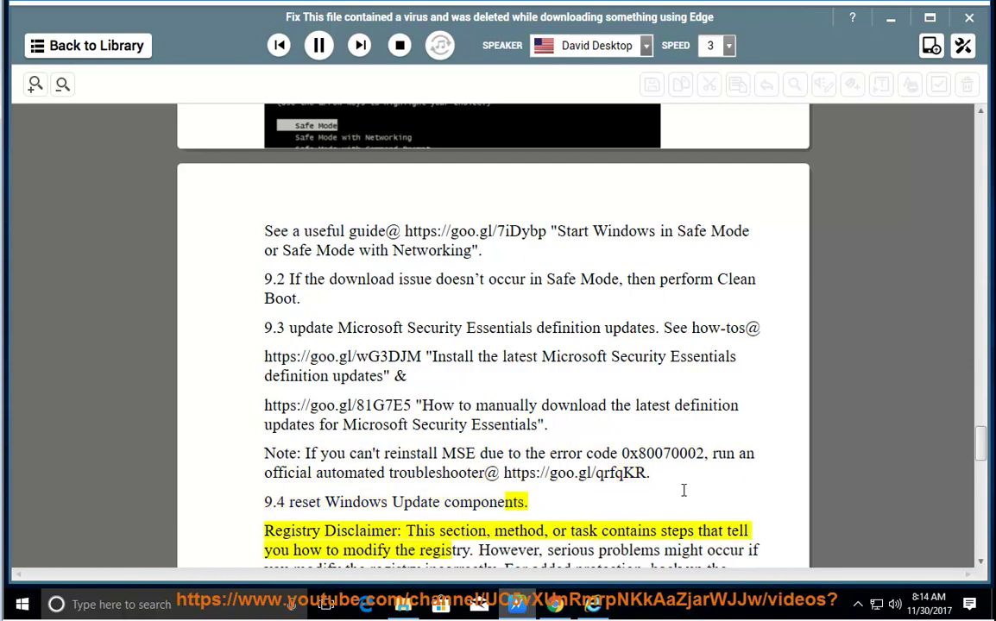
scroll(686, 490, "down", 2)
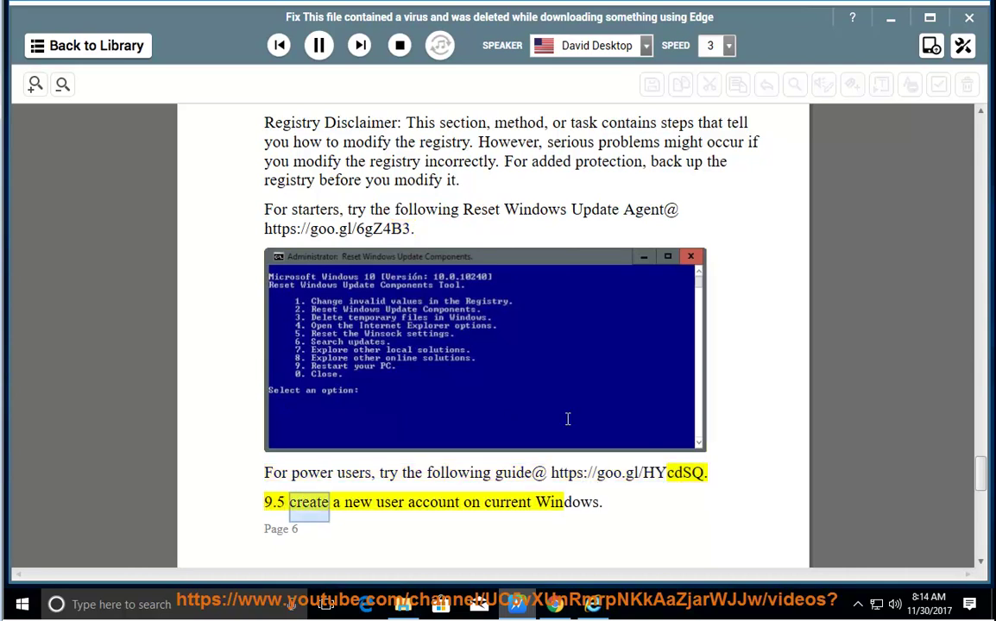
Pause narration and show the Settings Accounts page Family & other people.
left_click(319, 44)
left_click_drag(467, 403, 285, 403)
left_click(17, 605)
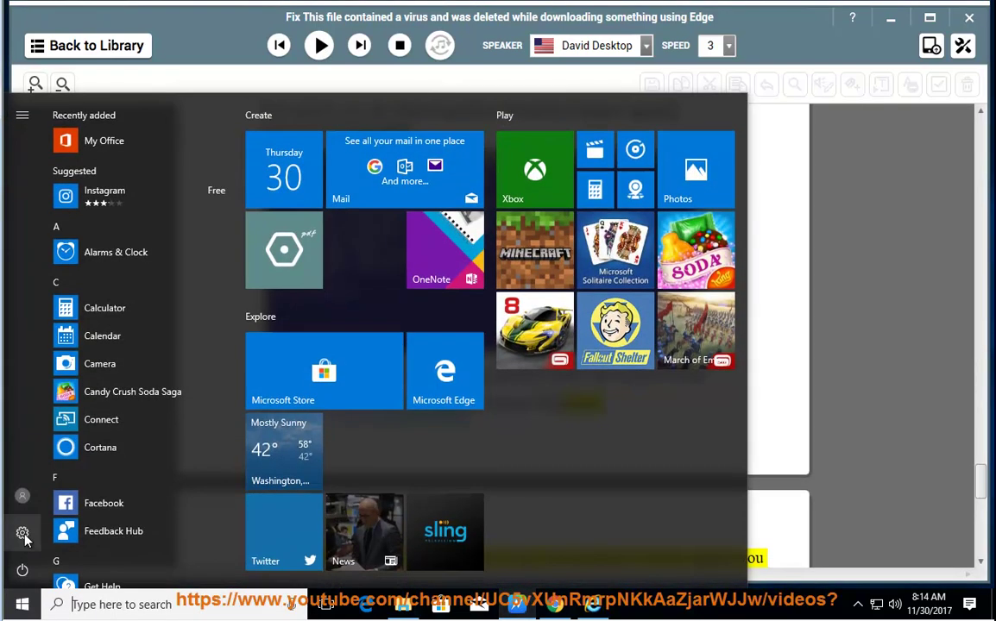
left_click(22, 536)
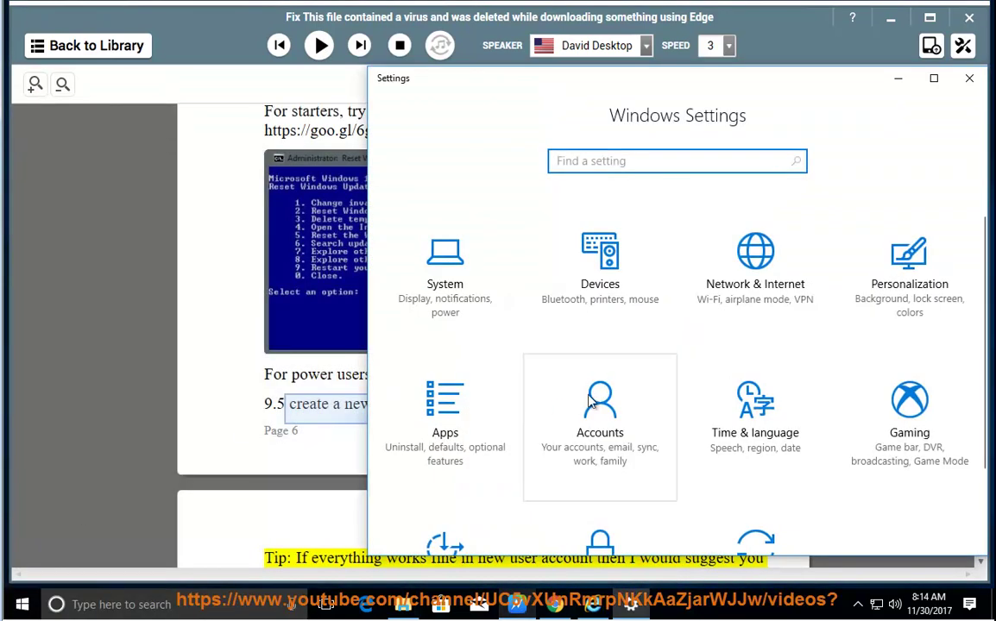
left_click(590, 423)
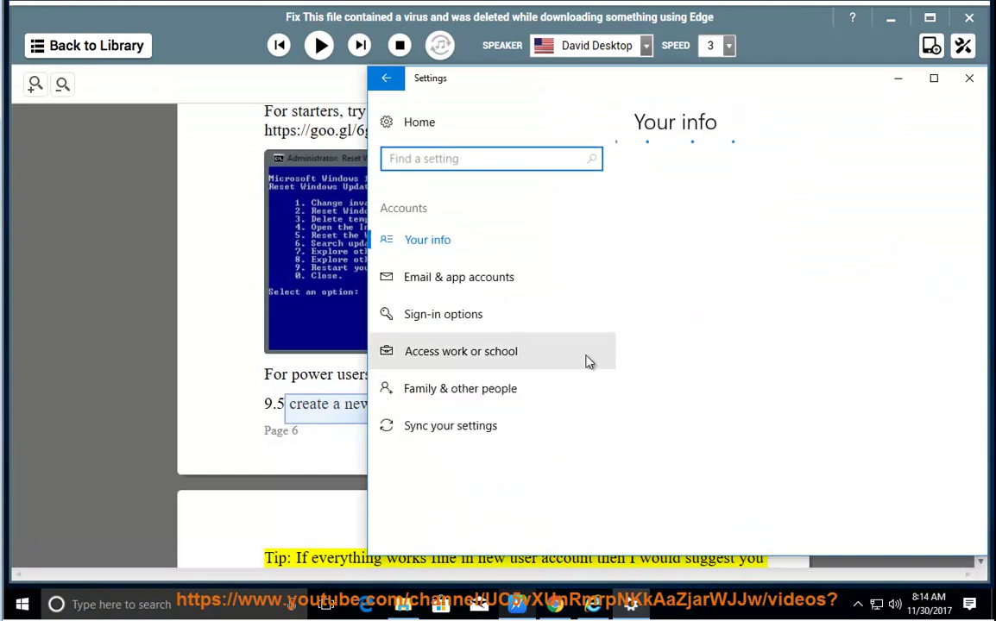
left_click(474, 396)
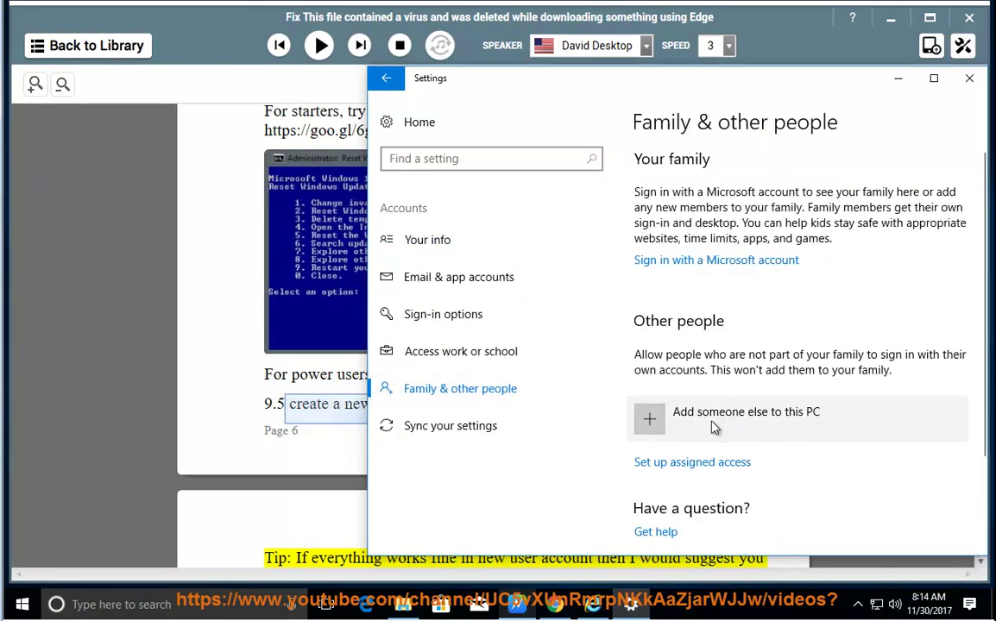
Show Control Panel's User Accounts via Network and Sharing Center, then close both windows.
right_click(876, 605)
left_click(868, 597)
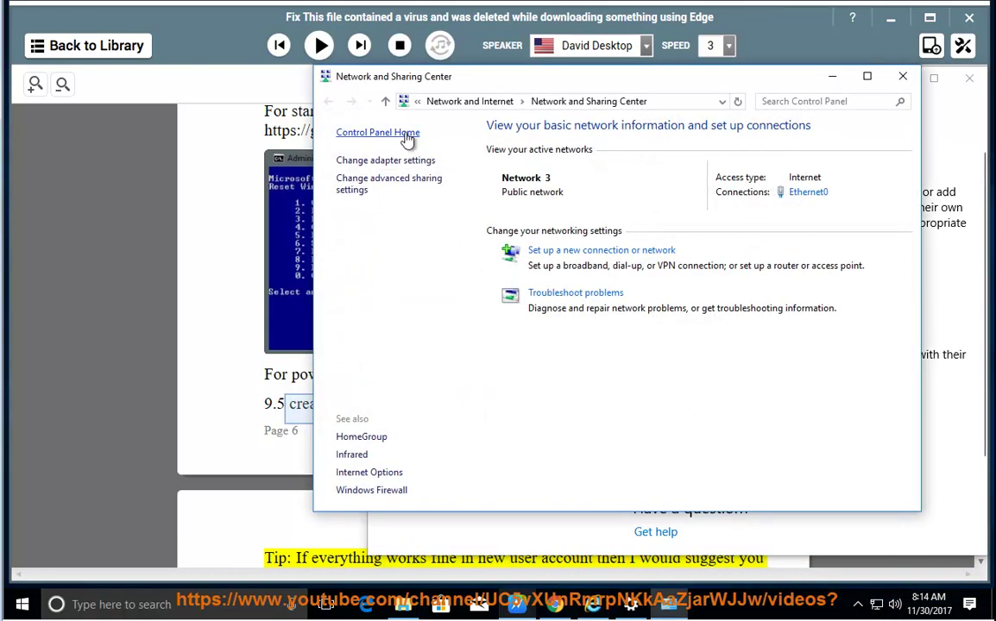
left_click(383, 134)
left_click(703, 188)
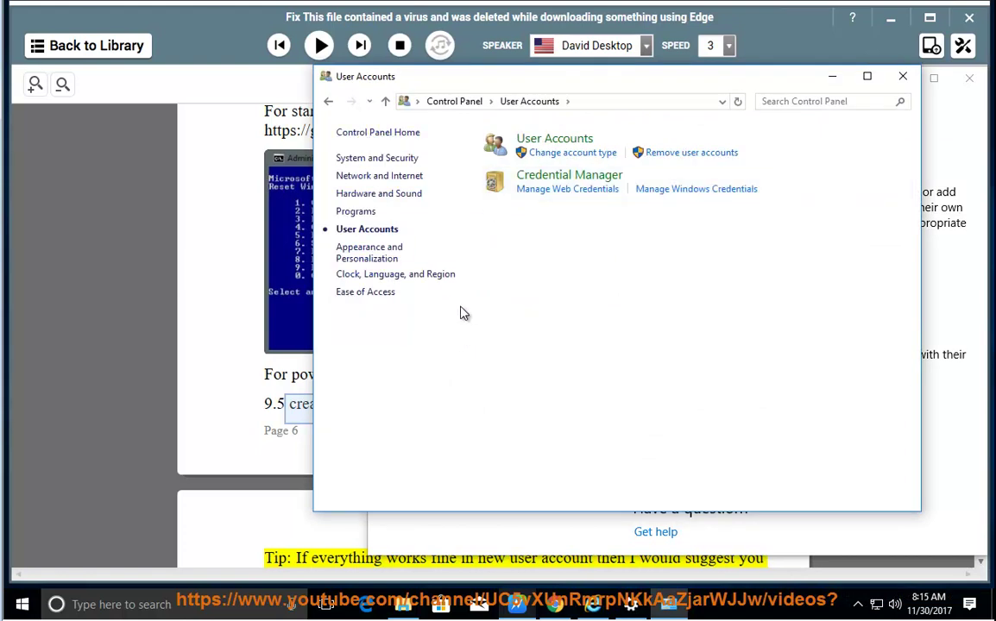
left_click(604, 102)
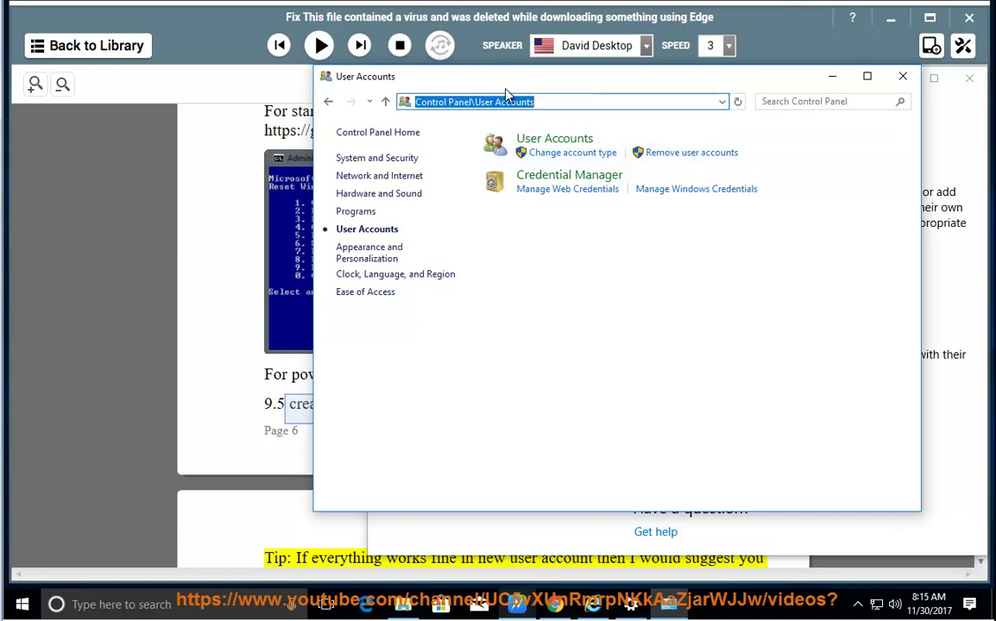
left_click(903, 76)
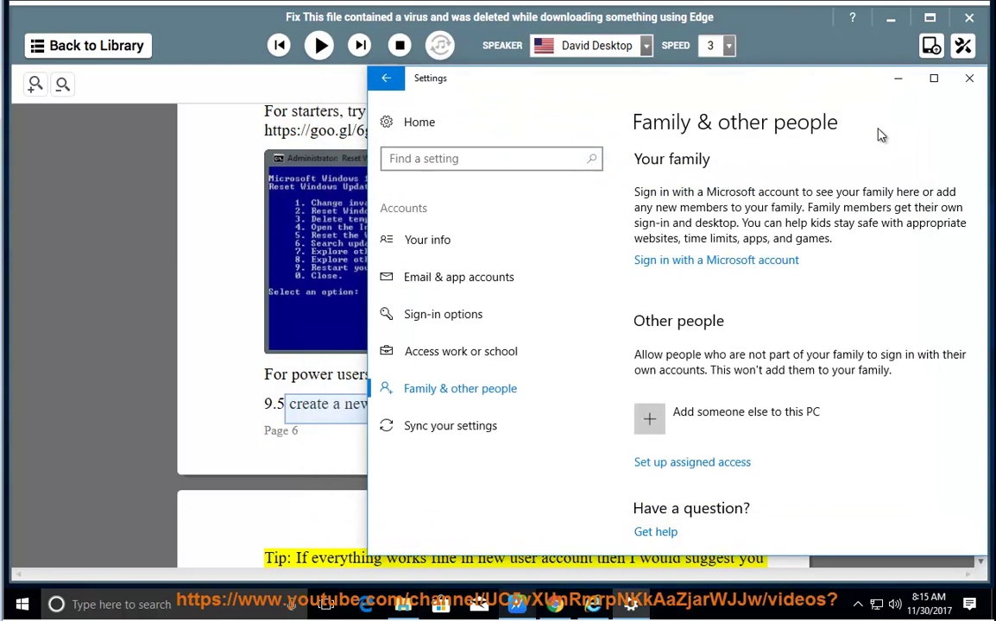
left_click(968, 78)
Clear the guide's text selection and resume narration toward the closing Fall Creators Update paragraph.
left_click(612, 401)
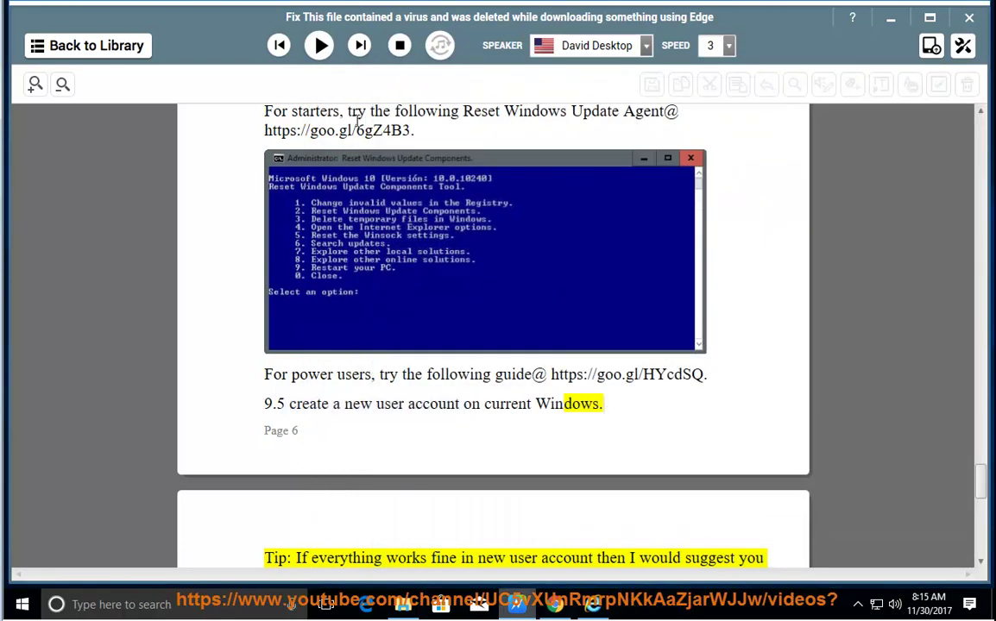
left_click(319, 45)
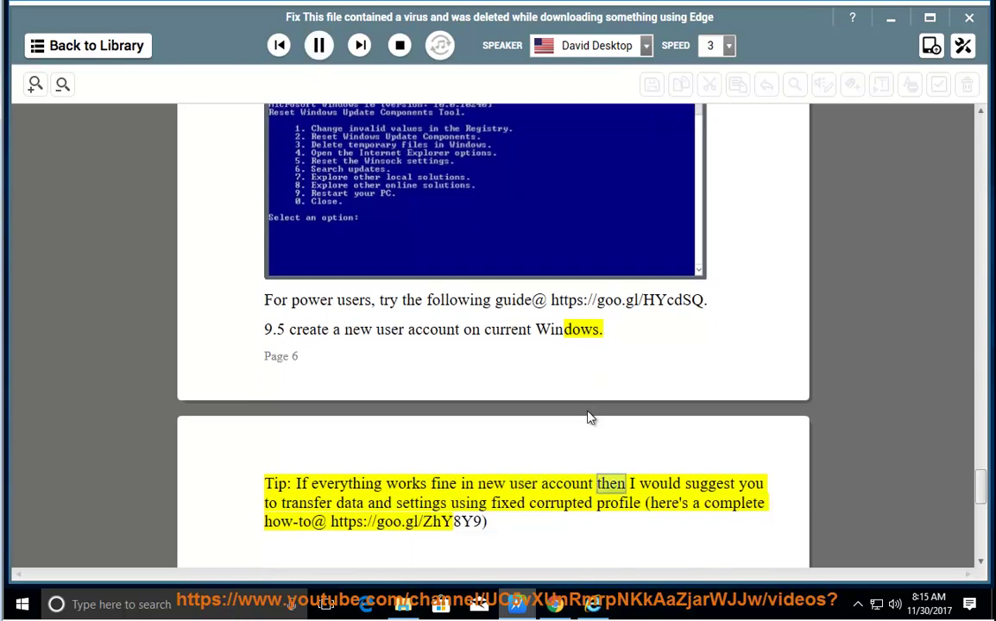